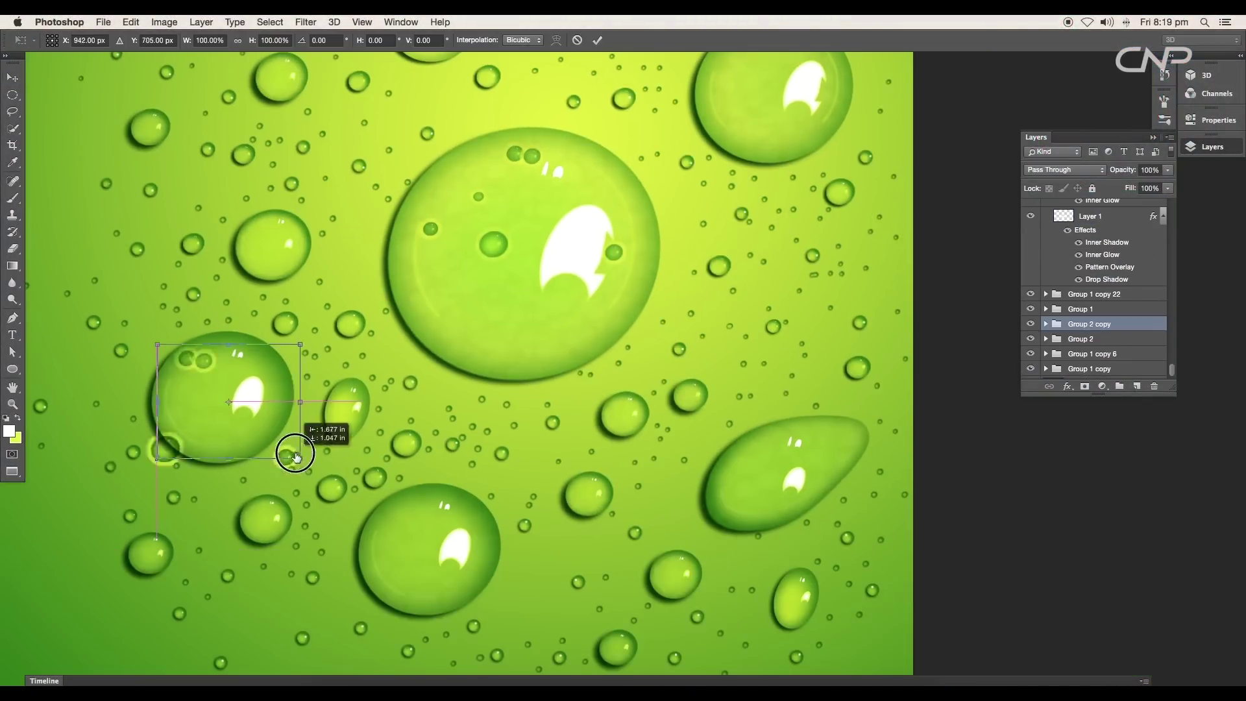
Reposition the medium water drop slightly, below and to the left of the large drop.
drag(306, 446, 344, 390)
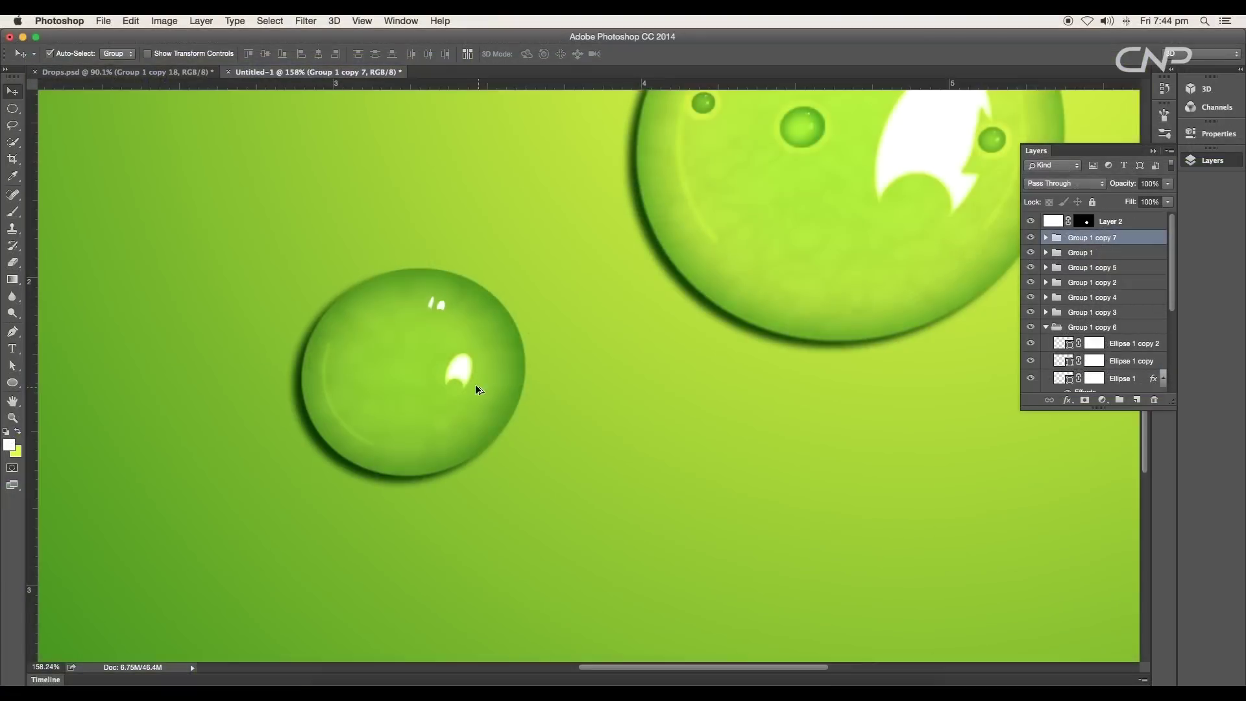
drag(476, 387, 486, 407)
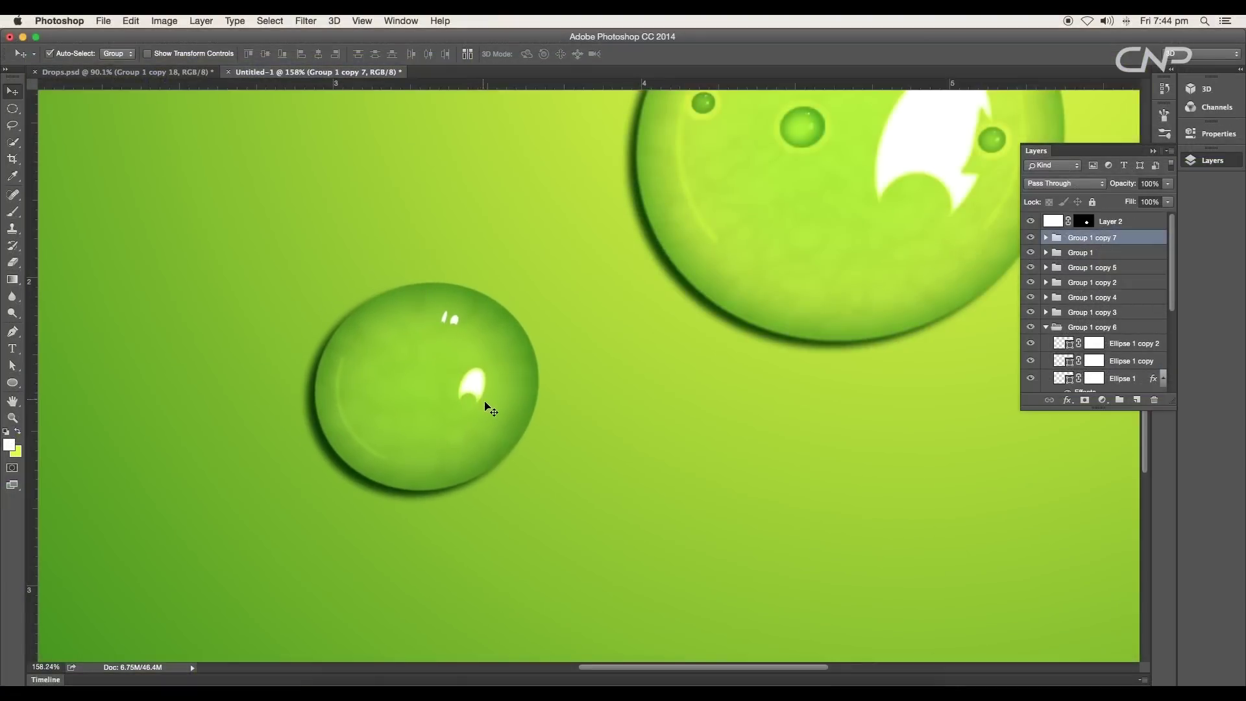
Edit the Inner Shadow of Layer 1 in Group 1 copy 7, turning off Use Global Light and adjusting the angle.
click(1046, 238)
scroll(1104, 295, down, 5)
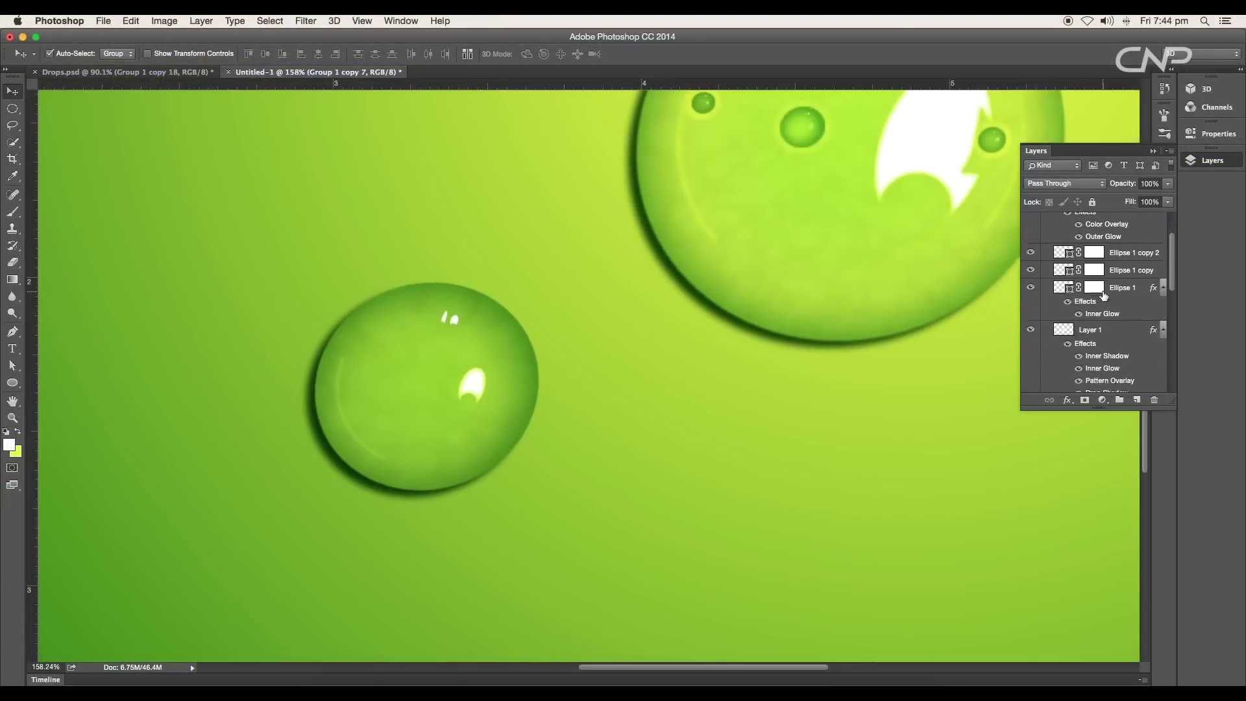
double_click(1106, 250)
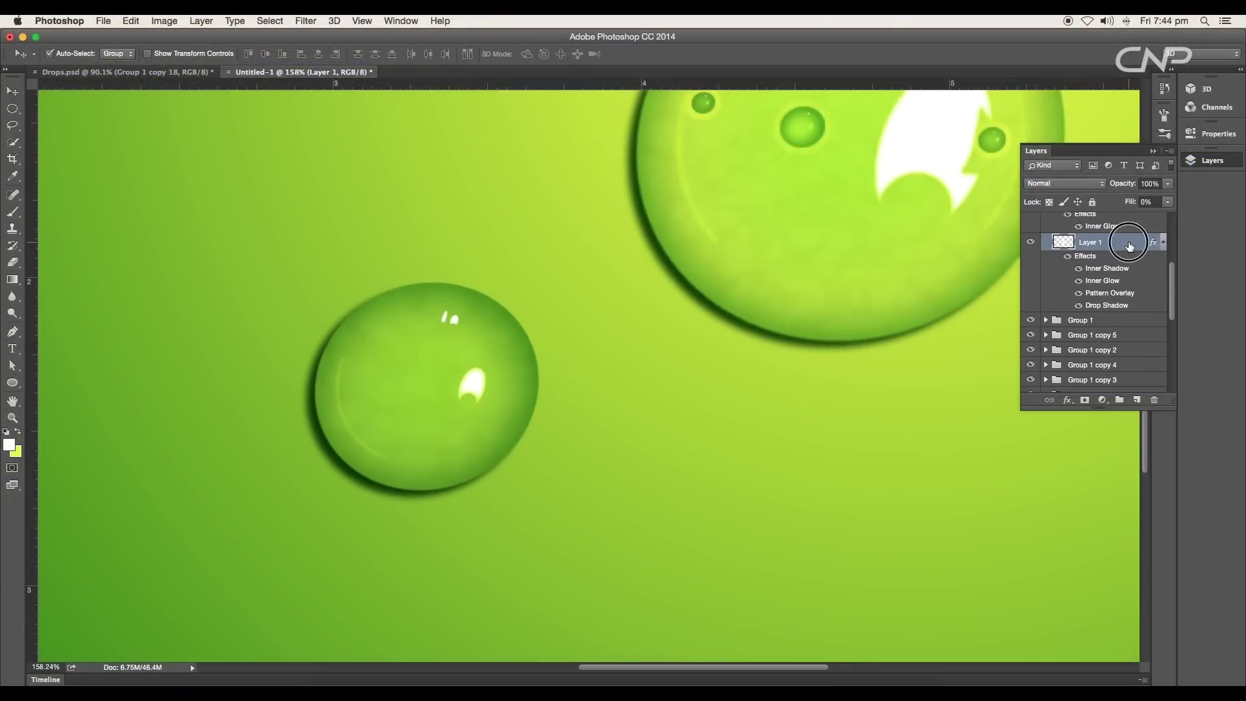
click(844, 269)
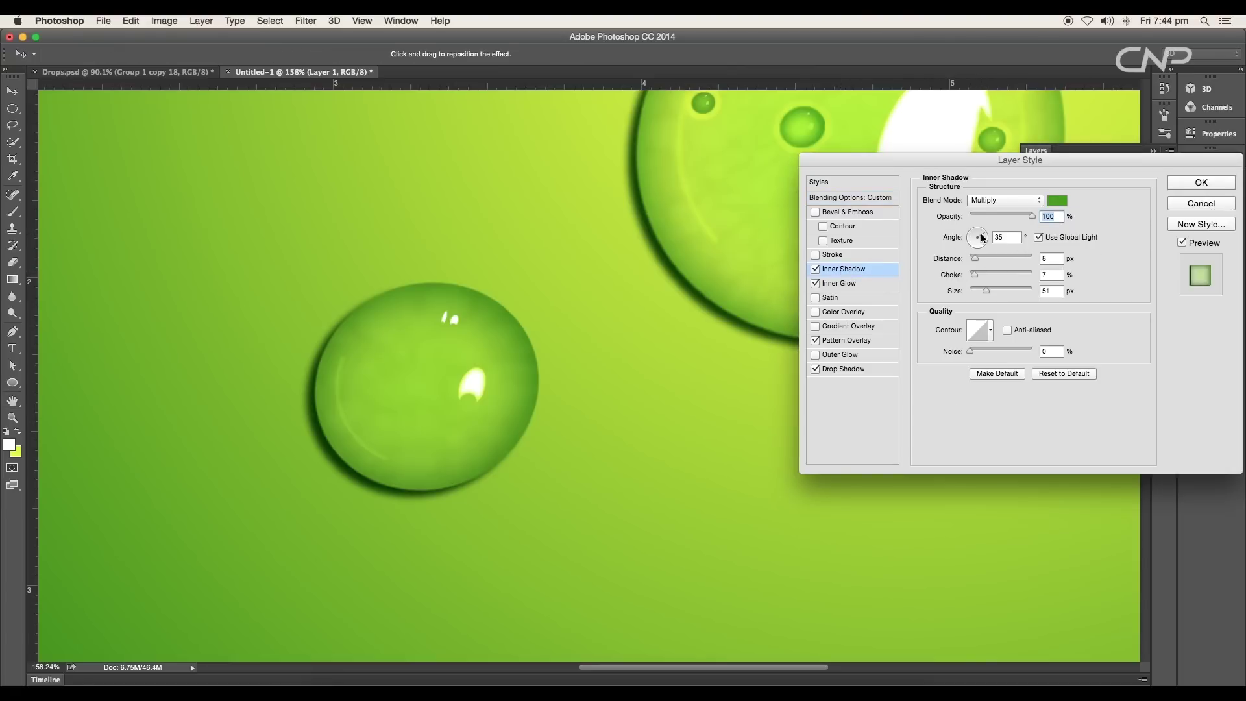
drag(983, 238, 987, 235)
click(1039, 237)
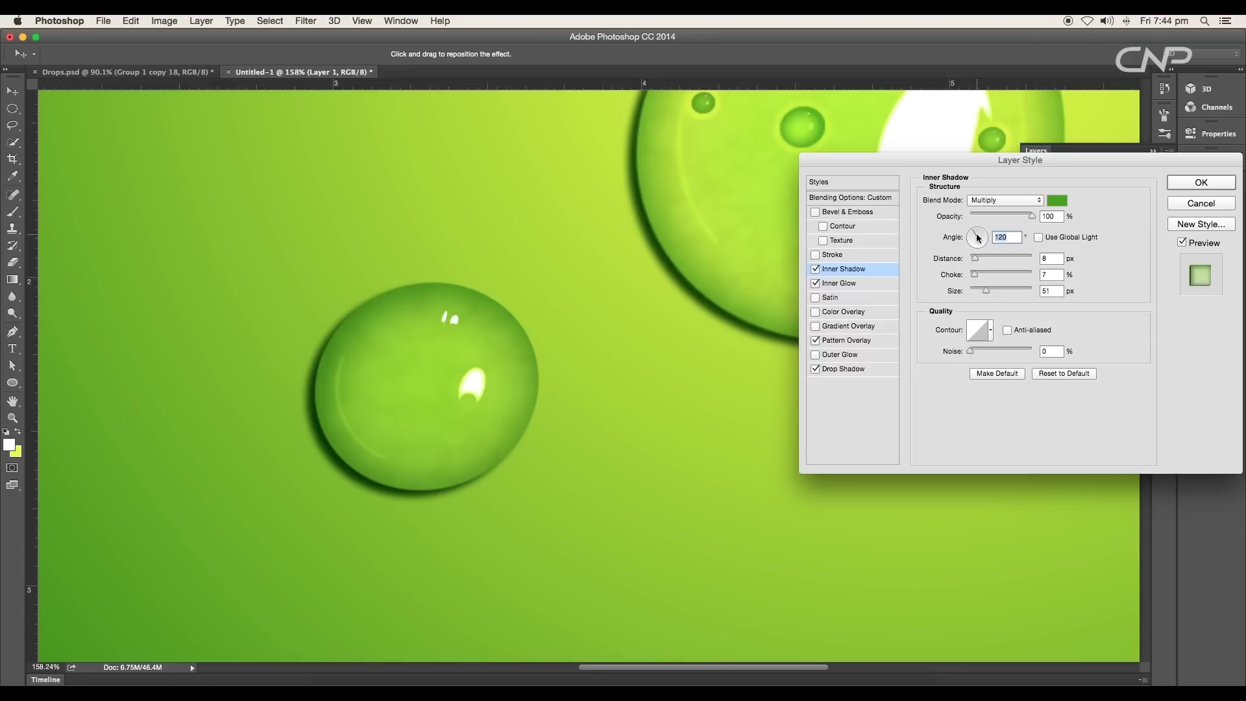
drag(981, 238, 973, 244)
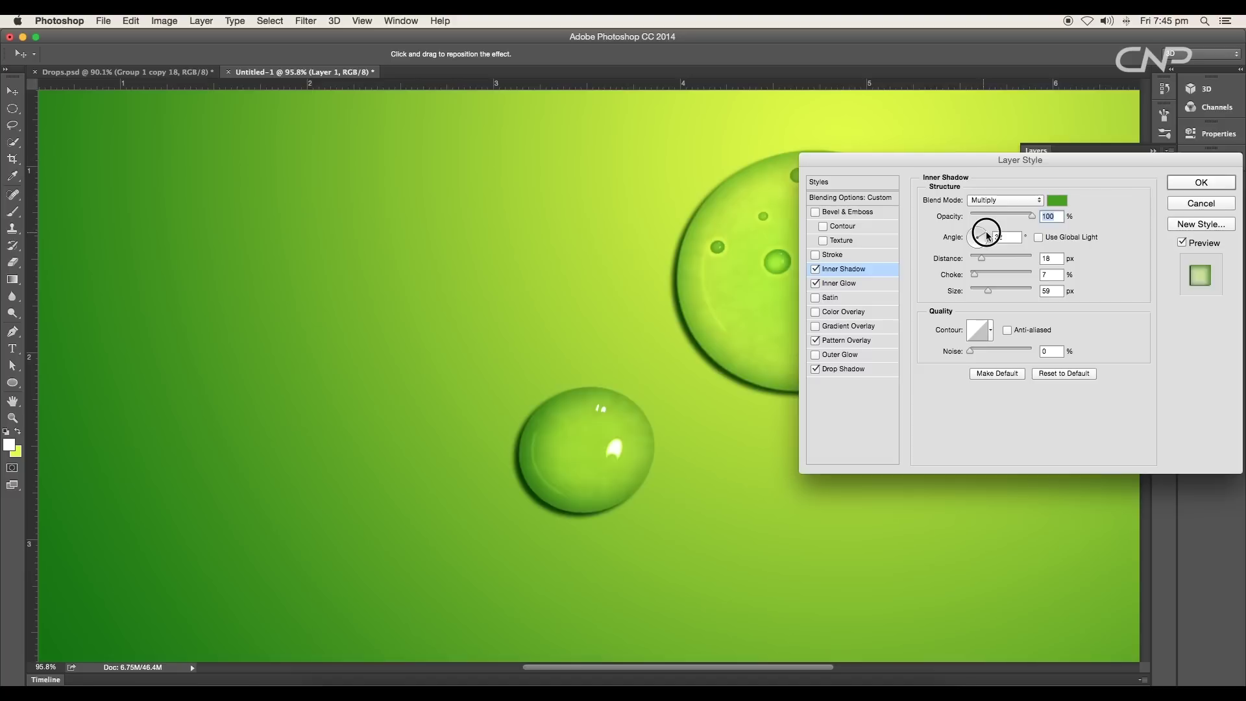
Set the medium drop's Inner Shadow to angle 45°, distance 13 px, choke 16% and size 46 px, and apply it.
drag(981, 237, 988, 236)
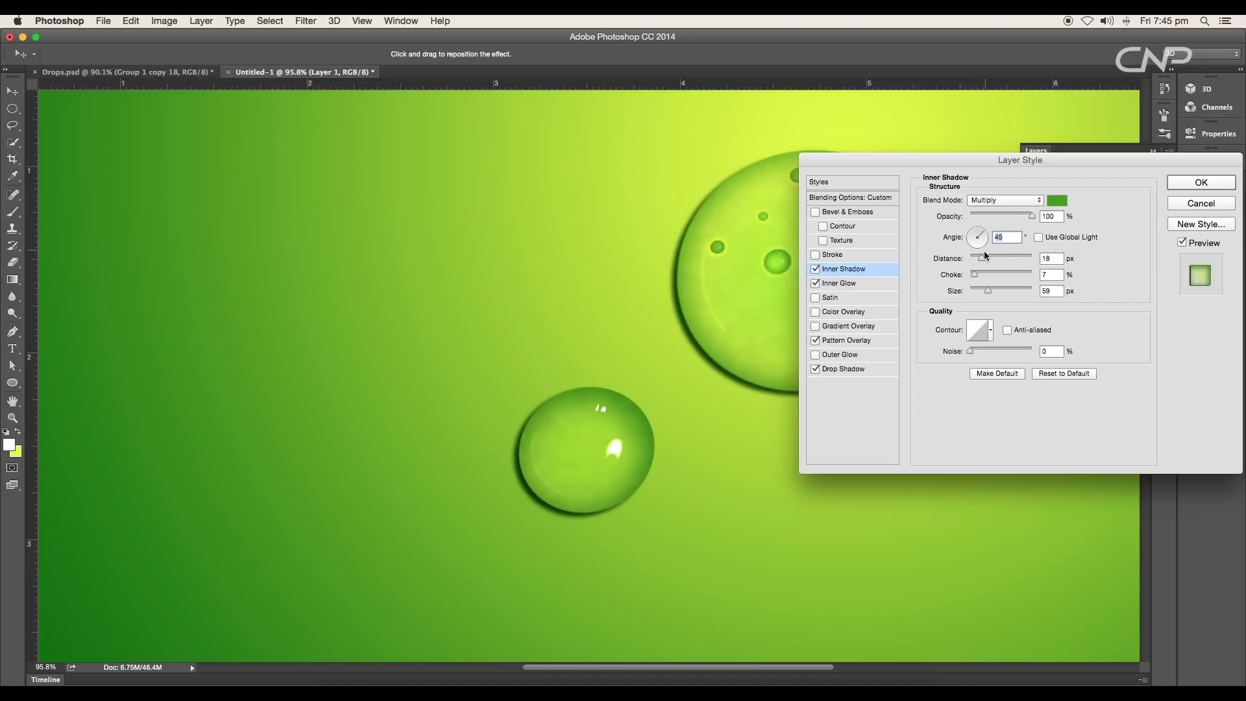
drag(985, 255, 984, 288)
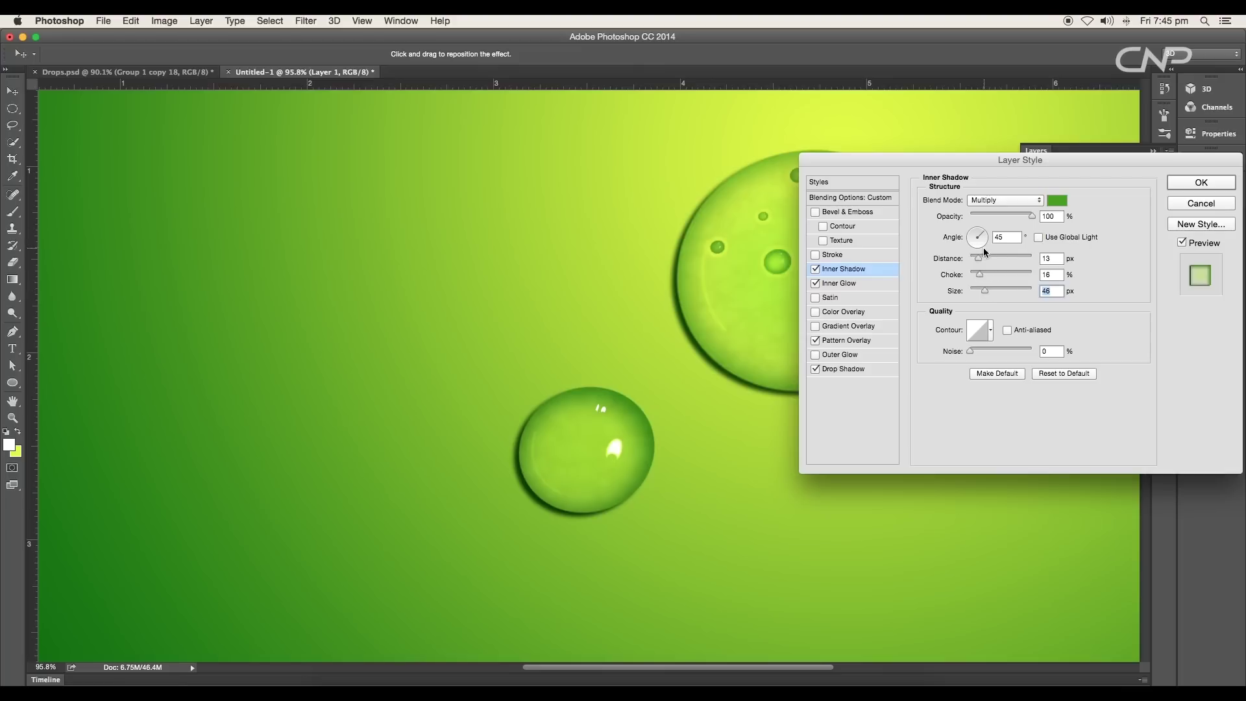
click(1196, 185)
scroll(890, 318, down, 5)
scroll(885, 318, up, 4)
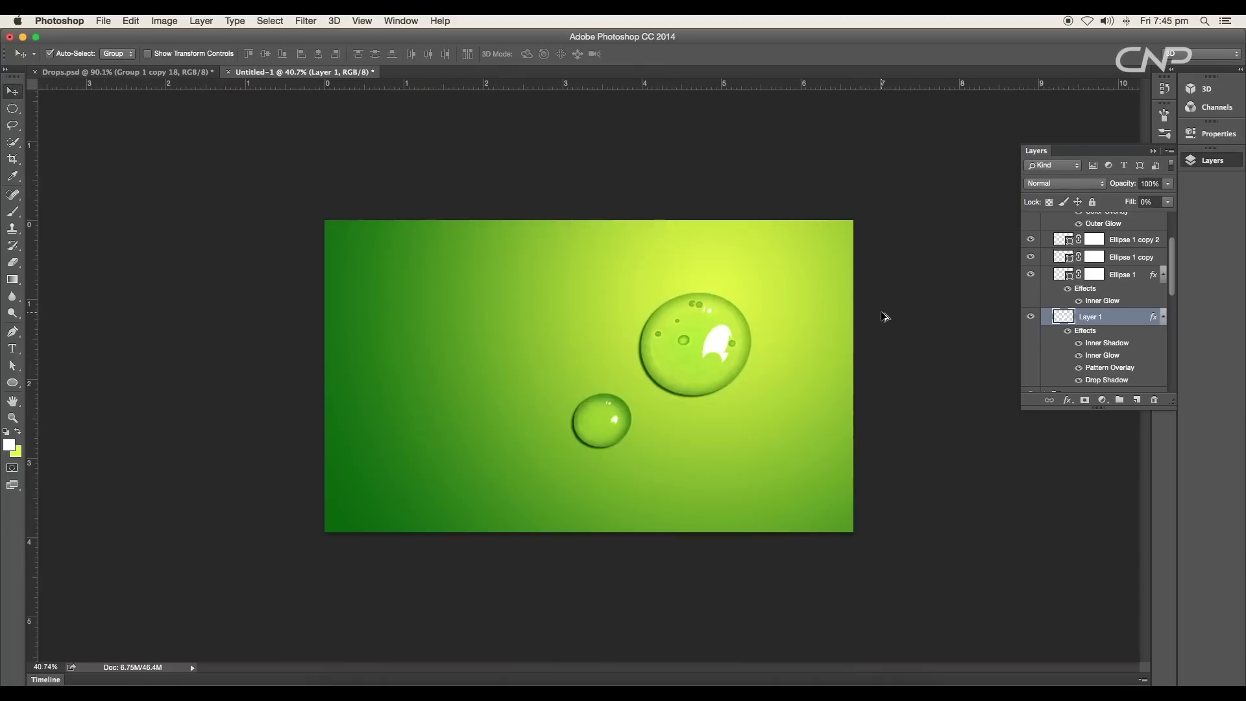
Duplicate the medium drop beside the original and scale the copy to about 70% width and 104% height.
click(633, 471)
drag(633, 474, 719, 466)
scroll(757, 496, up, 3)
key(super+t)
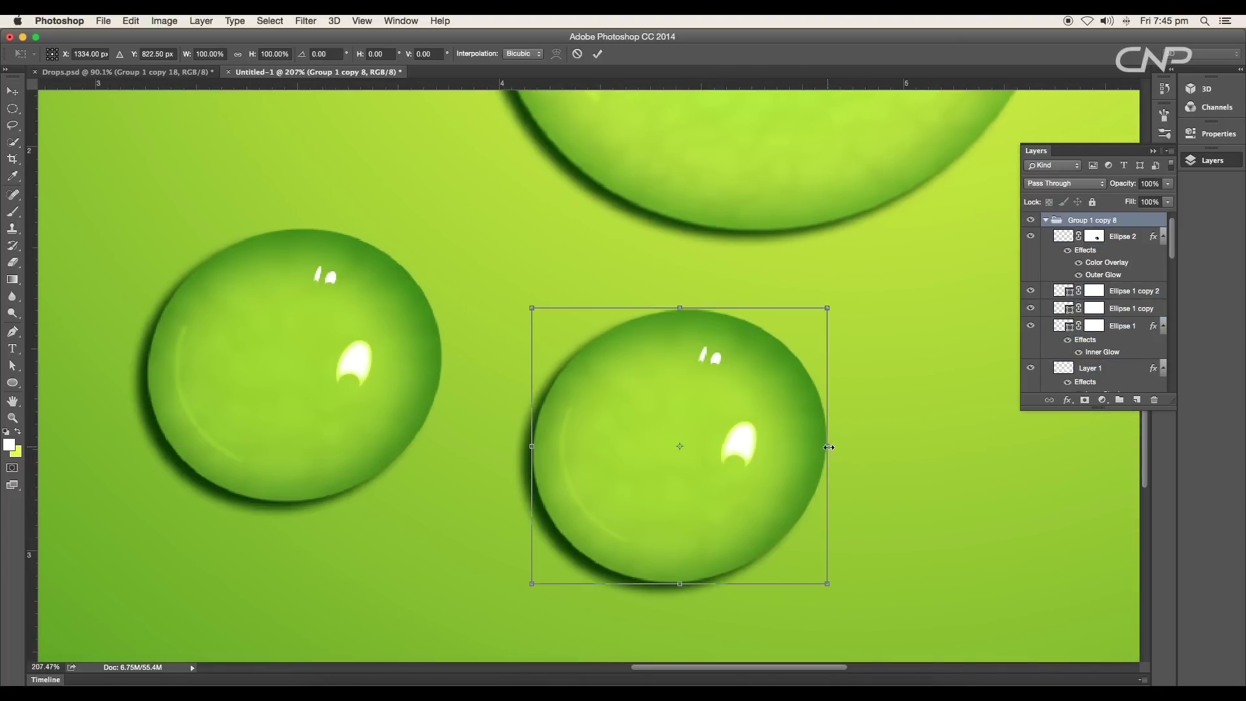
drag(829, 447, 724, 443)
mouse_move(721, 307)
mouse_down()
mouse_move(757, 310)
mouse_move(718, 309)
mouse_move(737, 297)
mouse_up()
Distort the narrow drop so its upper end leans to the right, and apply the transformation.
right_click(665, 409)
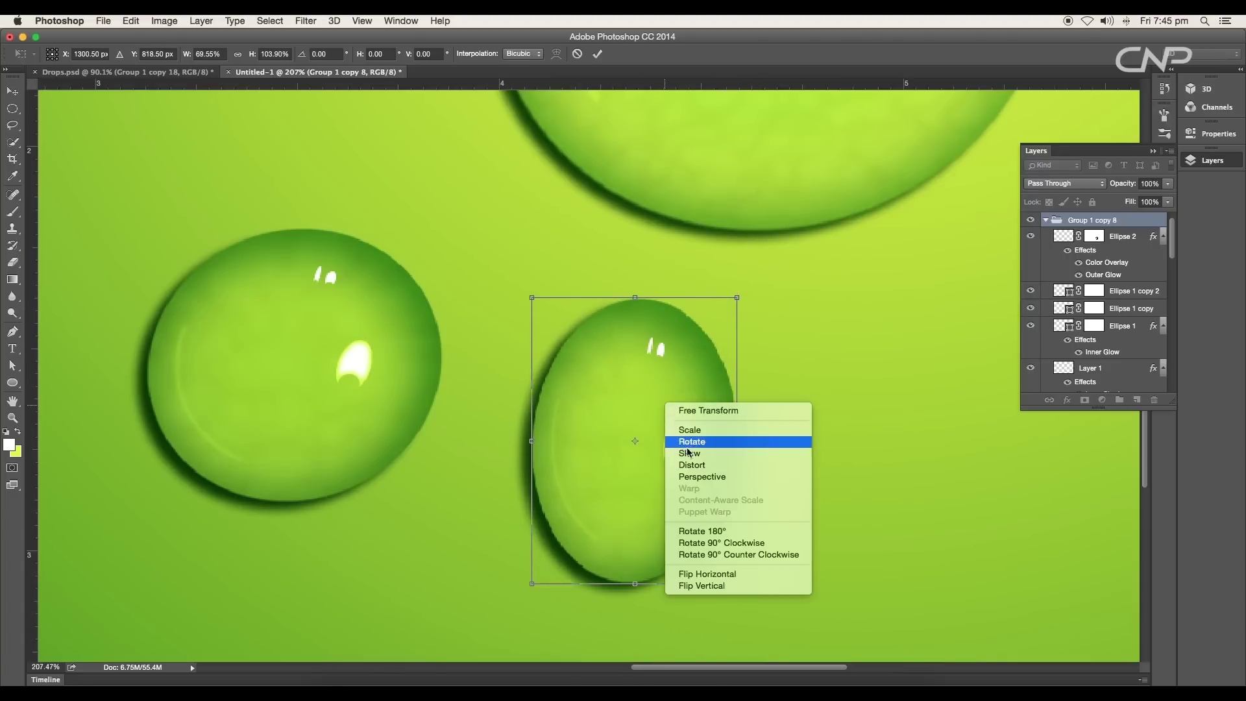
click(687, 463)
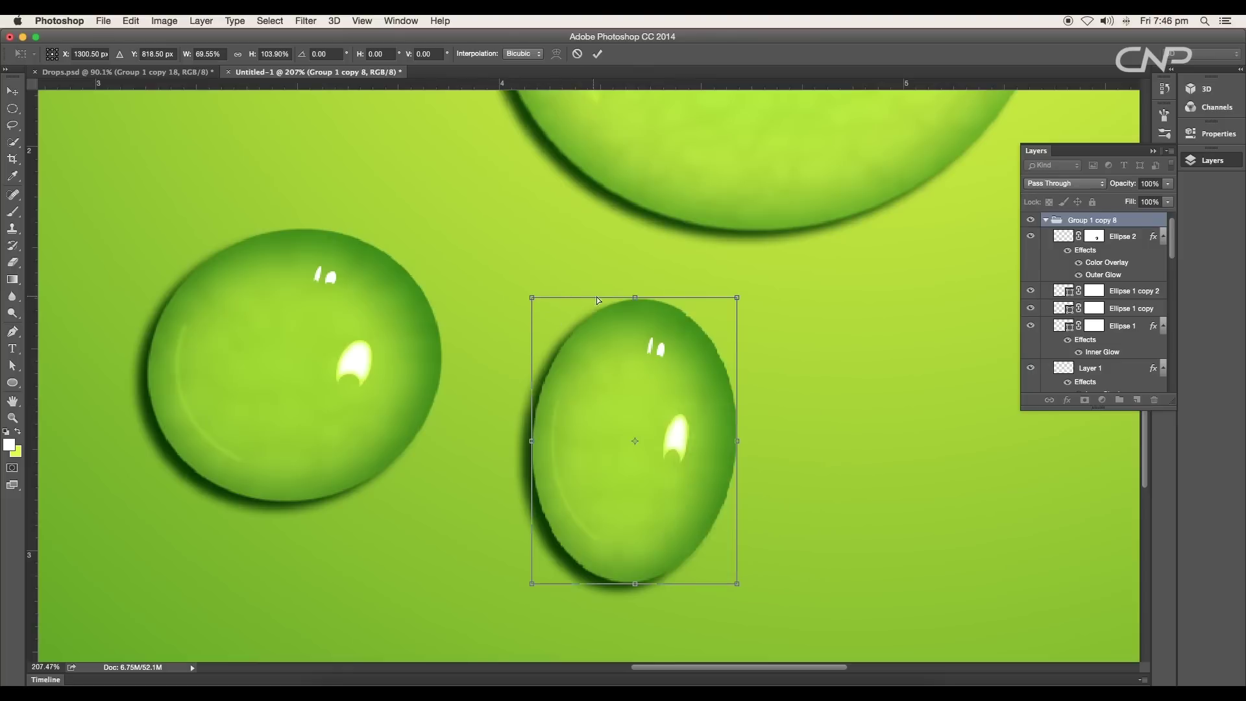
drag(599, 300, 640, 300)
key(Return)
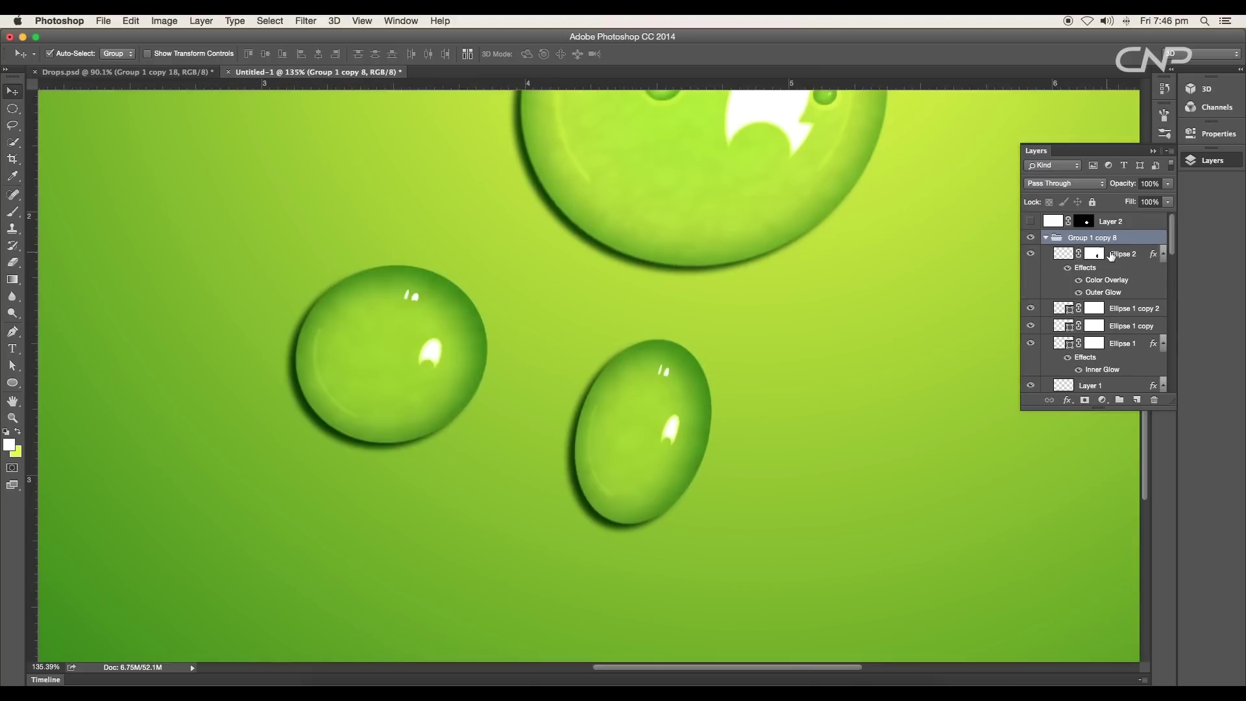
Delete the Ellipse 2 layer from Group 1 copy 8 and scale the leaning drop down.
click(1111, 254)
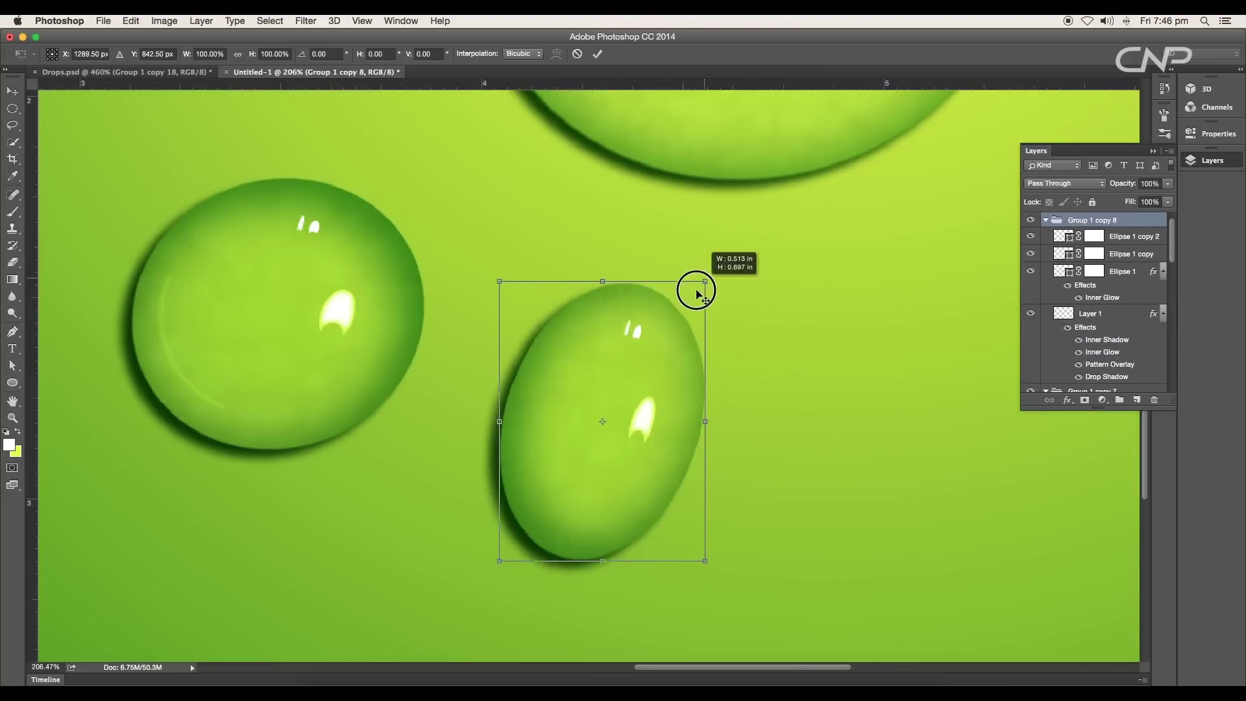
drag(695, 287, 644, 359)
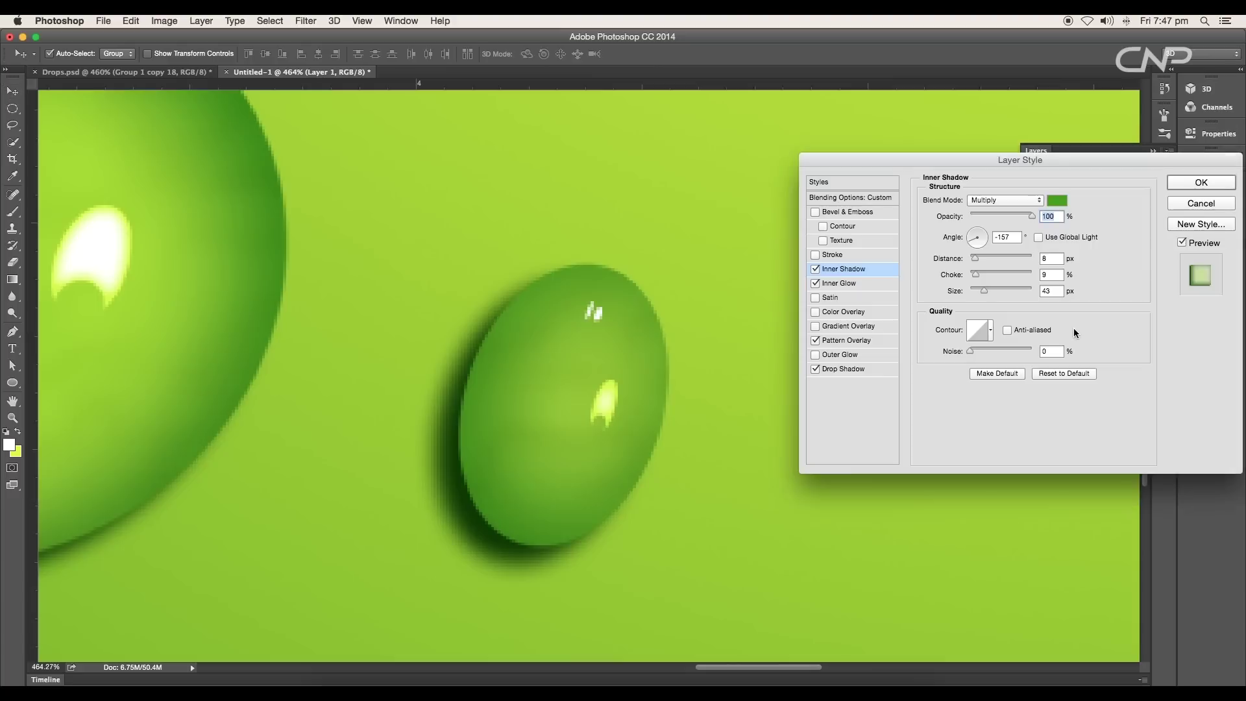
Set the small drop's Inner Shadow to angle 38°, distance 9 px, choke 7% and size 18 px.
drag(976, 259, 972, 259)
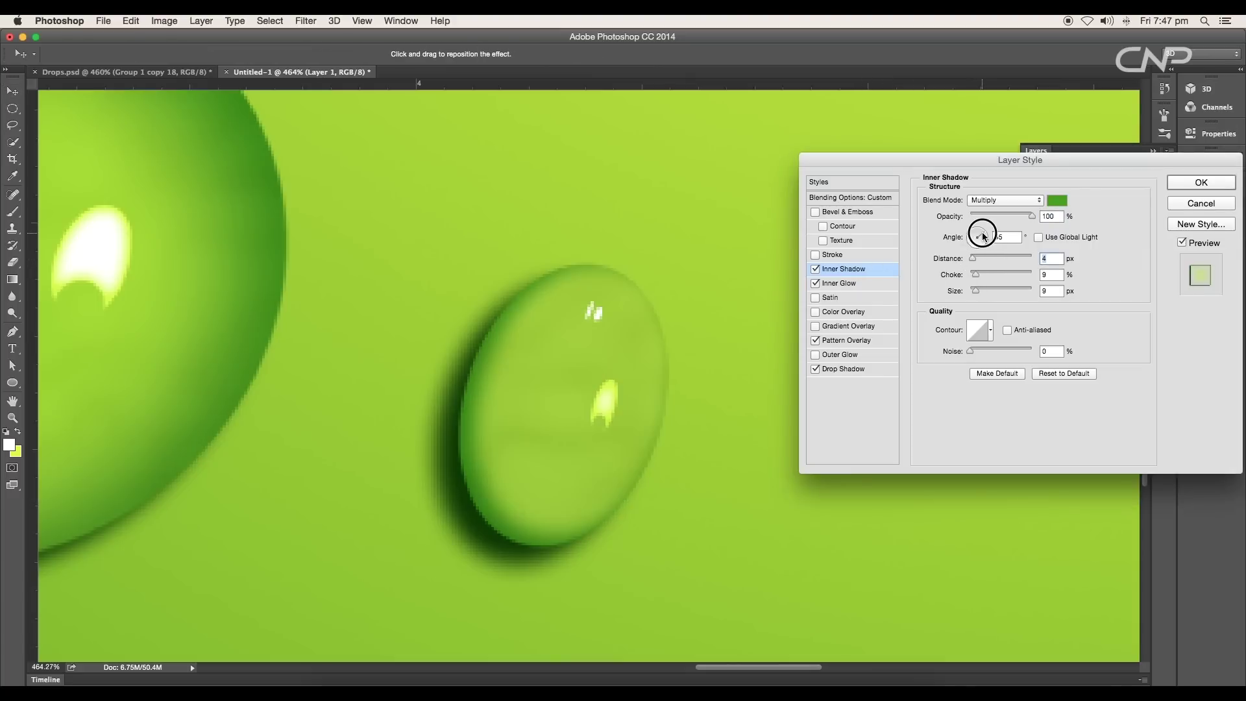
click(985, 236)
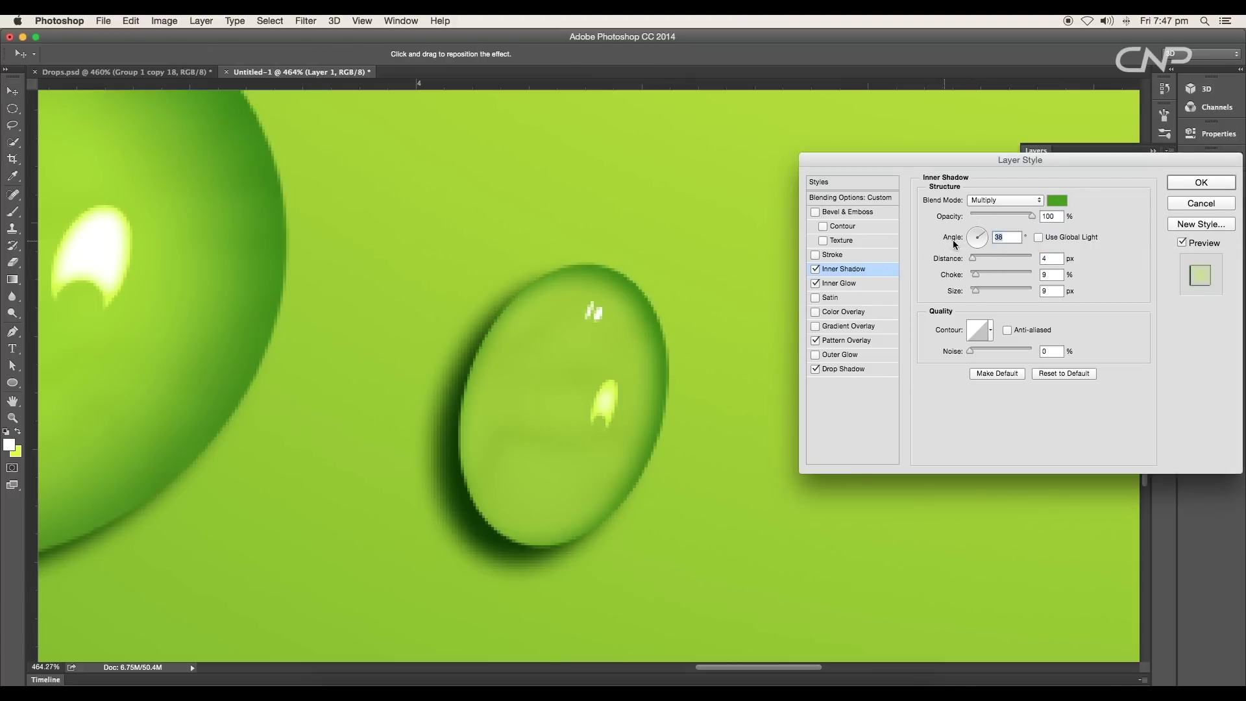
drag(973, 258, 980, 292)
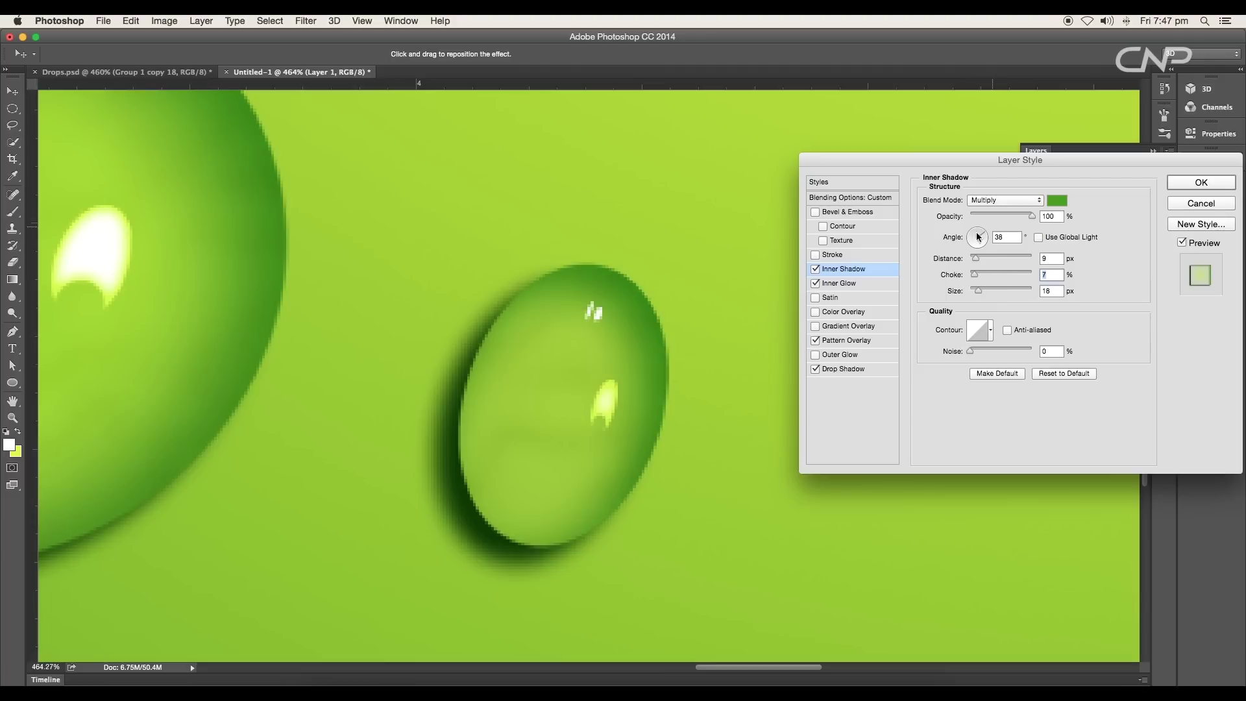
Change the small drop's Inner Glow to colour #d8ff00, with 38% opacity and a size of 21 px.
click(851, 284)
click(954, 251)
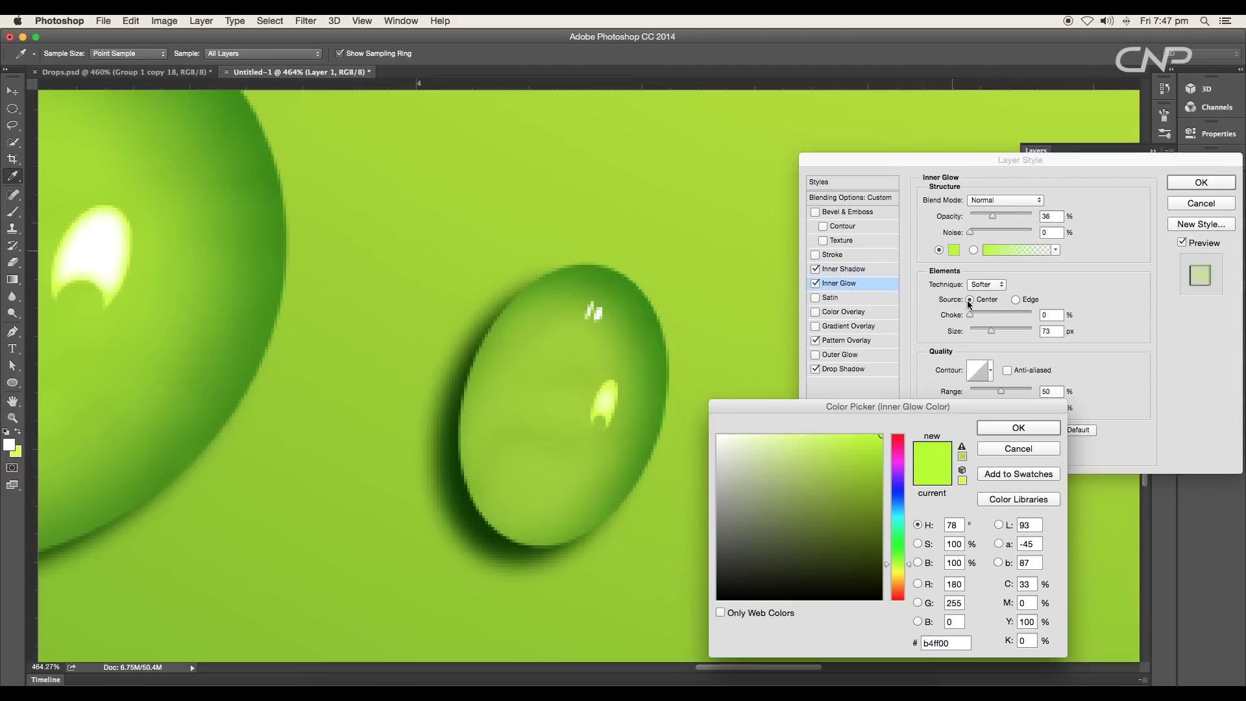
drag(898, 564, 897, 576)
click(991, 430)
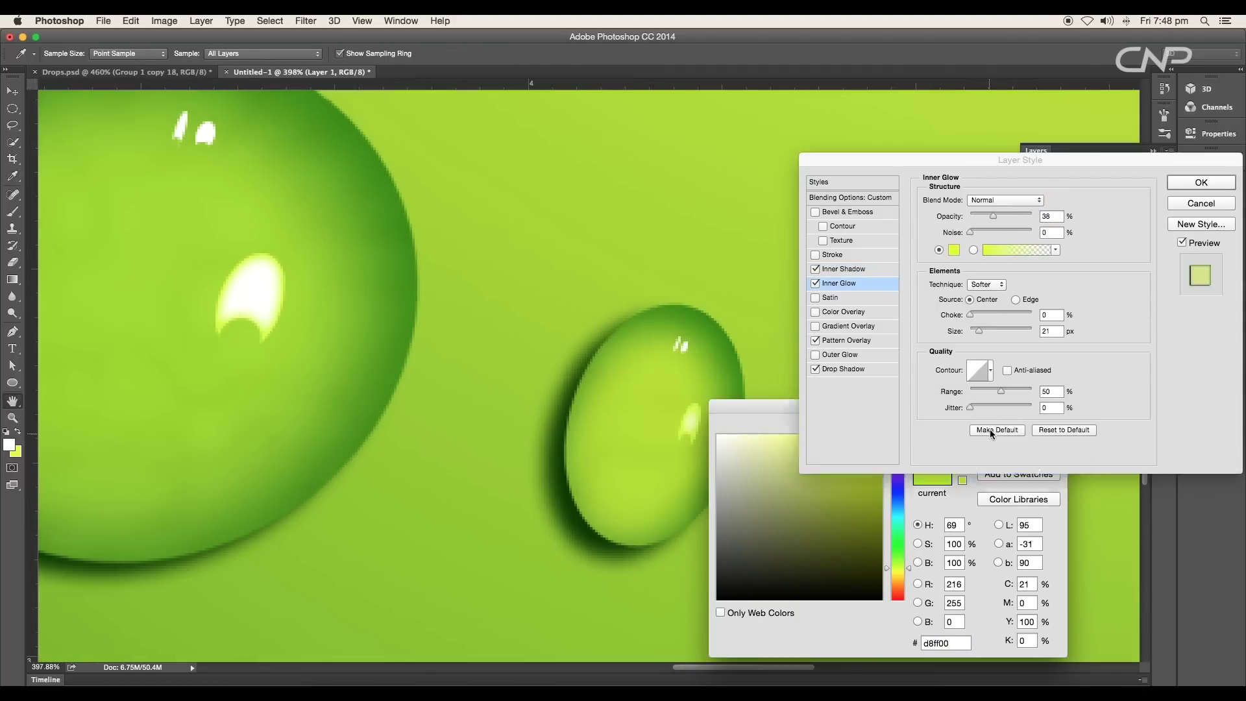
drag(992, 331, 980, 334)
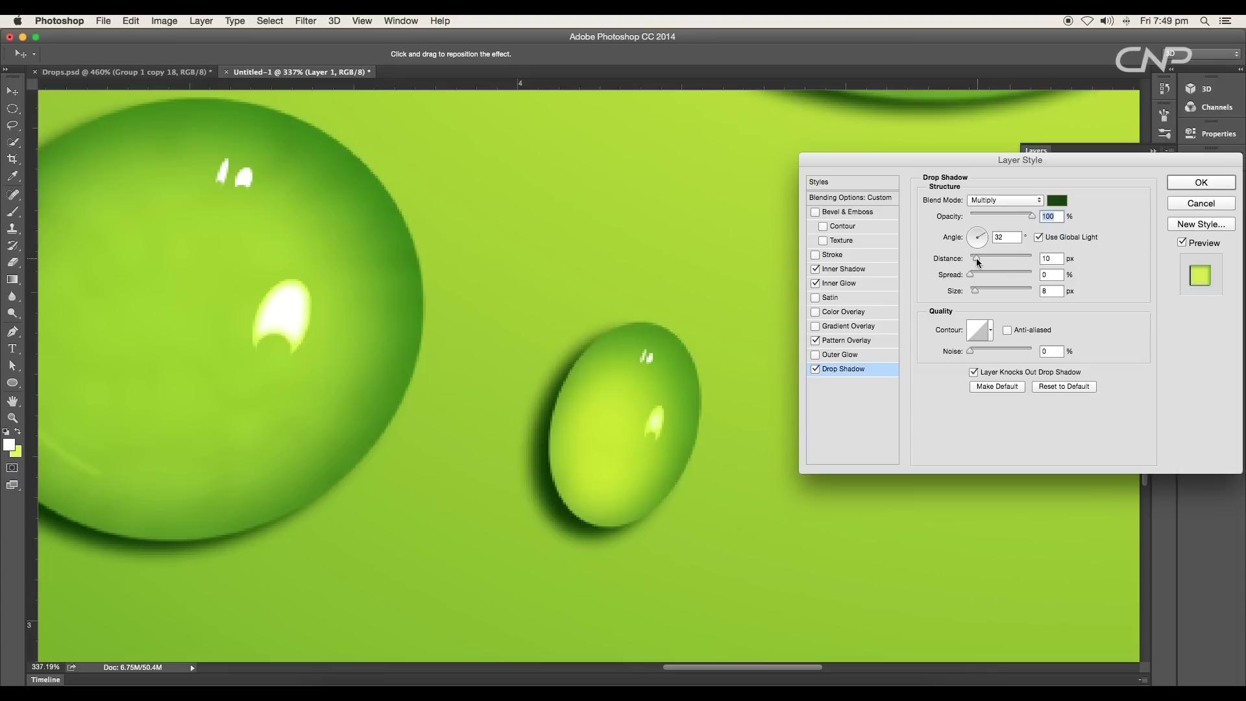
Reduce the small drop's Drop Shadow distance to 5 px, lower its size, and apply the layer style.
drag(978, 262, 975, 262)
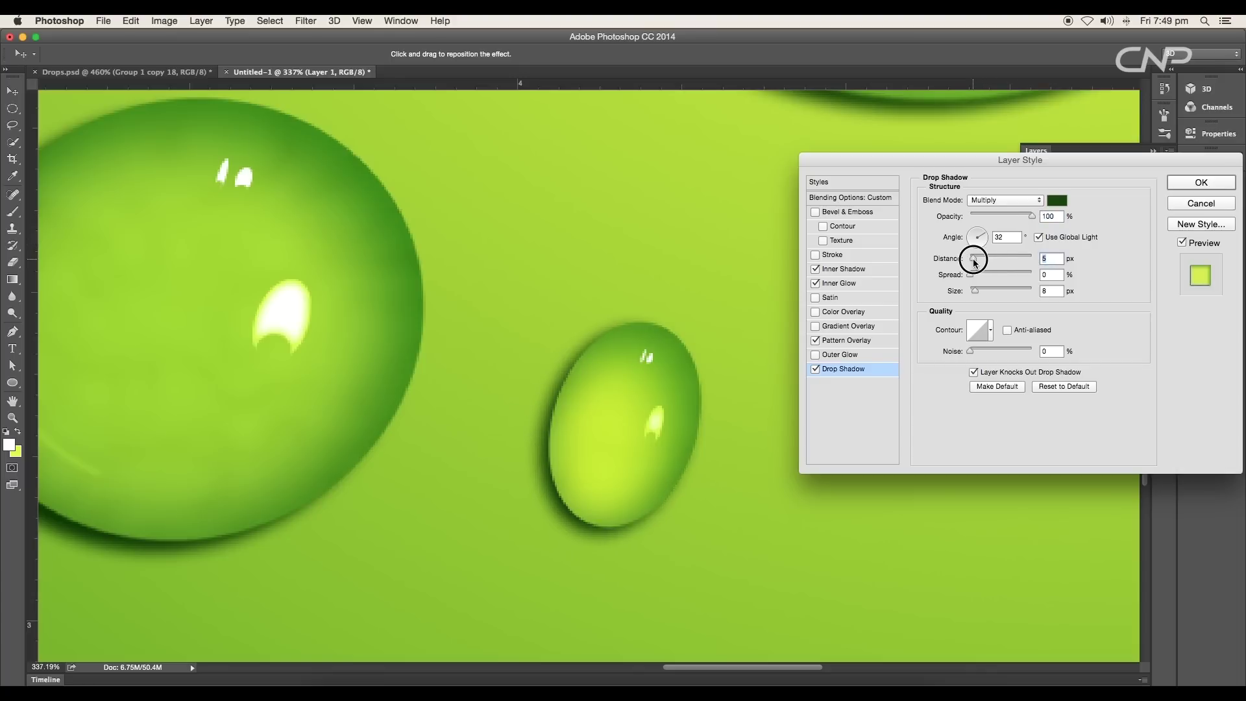
click(976, 293)
drag(977, 296, 974, 292)
click(1187, 187)
Scale the small drop's Ellipse 1 highlight to about 184% width and 108% height and adjust its placement.
scroll(914, 319, down, 5)
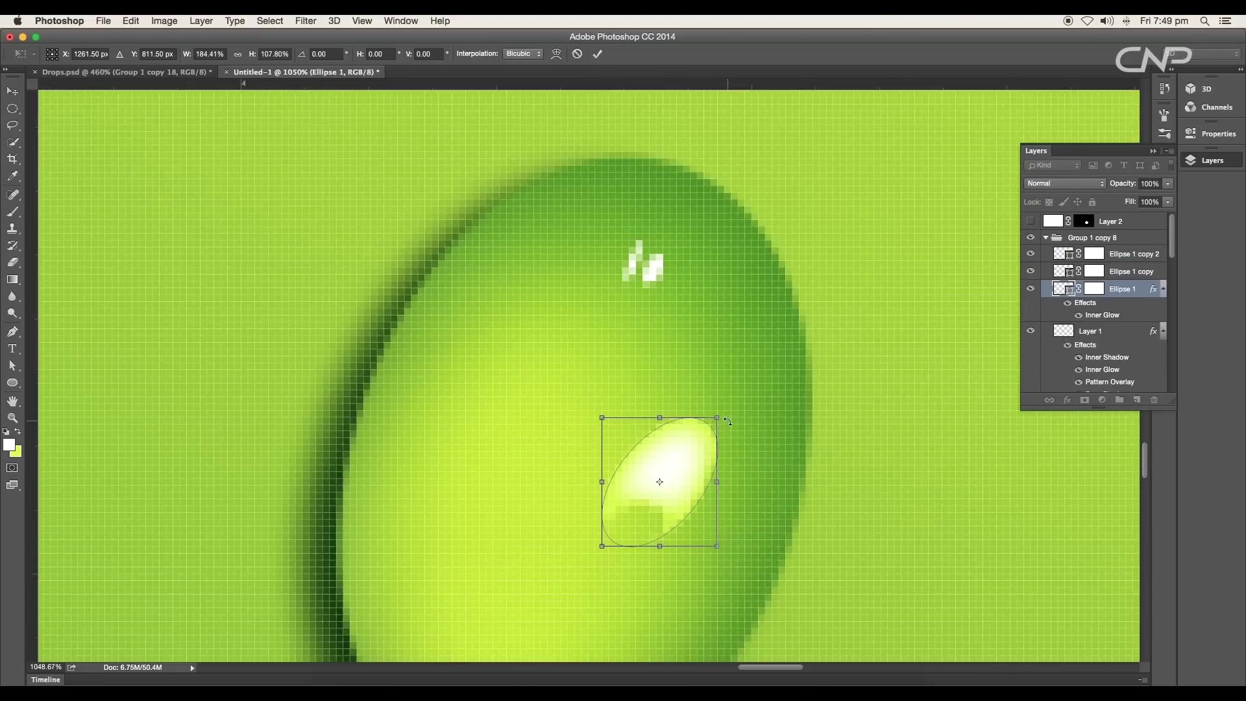
key(super+minus)
drag(557, 393, 566, 387)
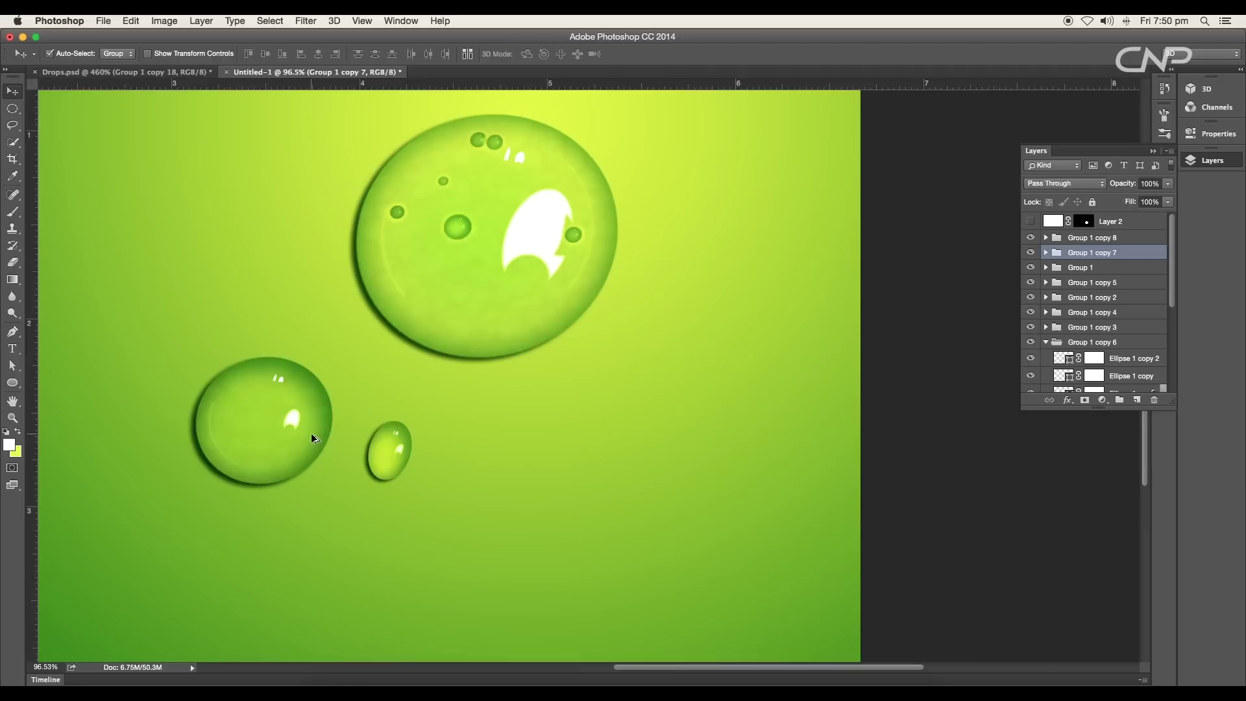
Duplicate the medium drop to the right of the small drop and brush an extension onto the copy's Layer 1 shape.
drag(312, 437, 669, 451)
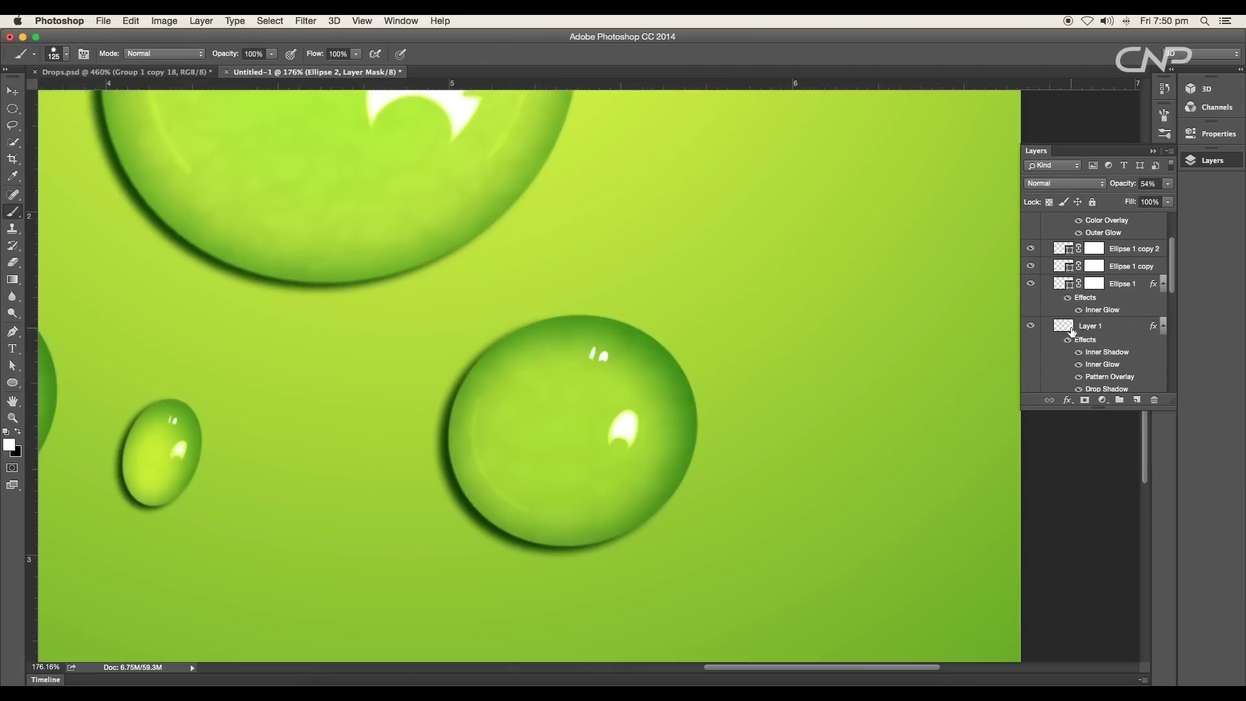
click(1091, 322)
drag(746, 350, 656, 396)
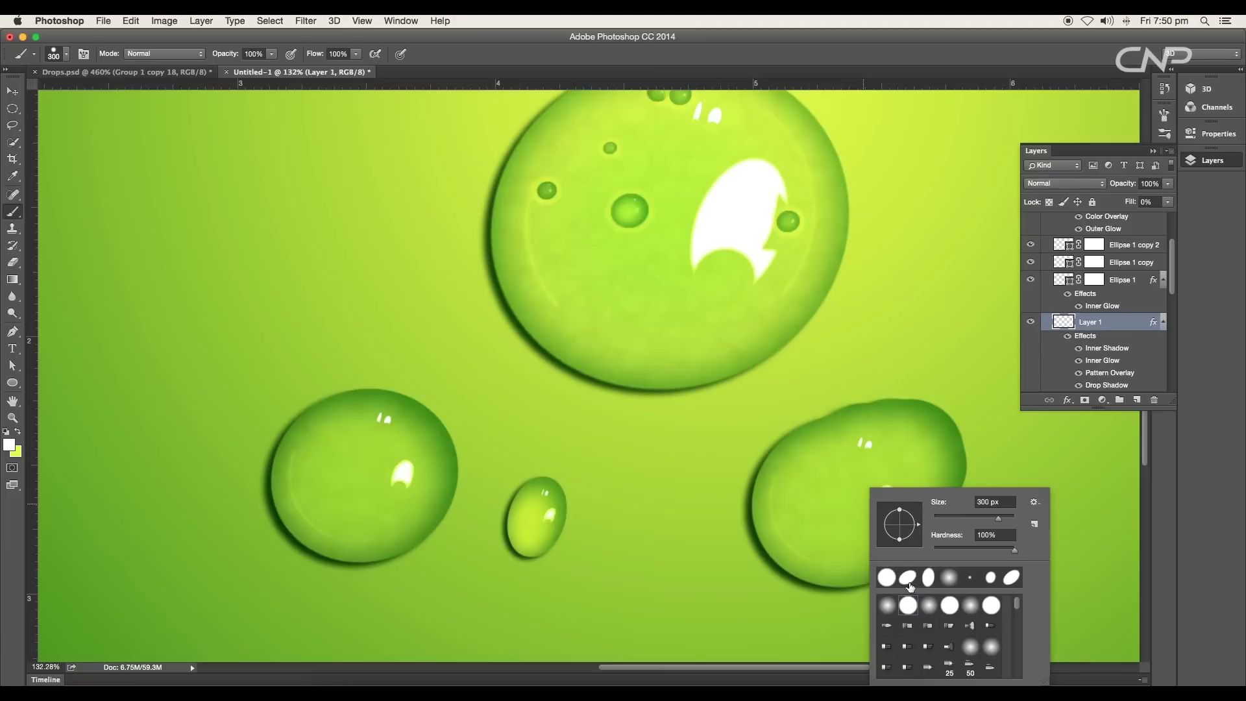
Replace the new drop's Layer 1 shape with a slanted oval painted using the elliptical brush at 250 px.
click(908, 578)
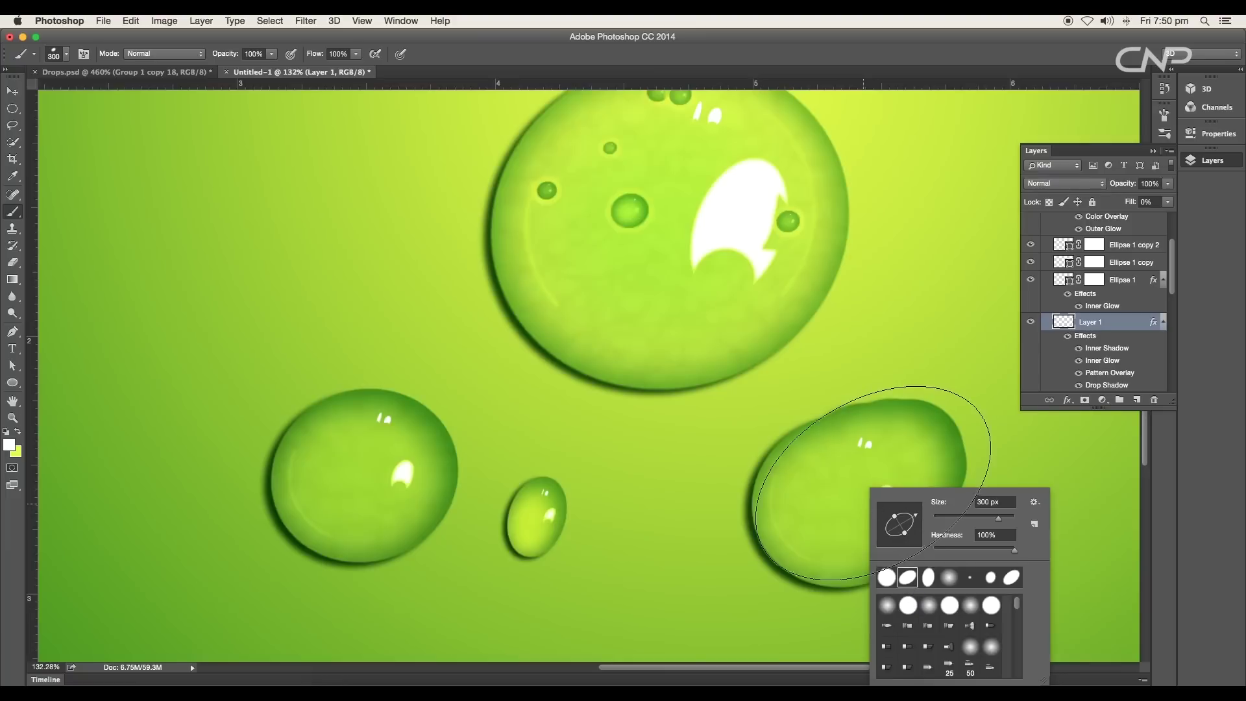
key(Return)
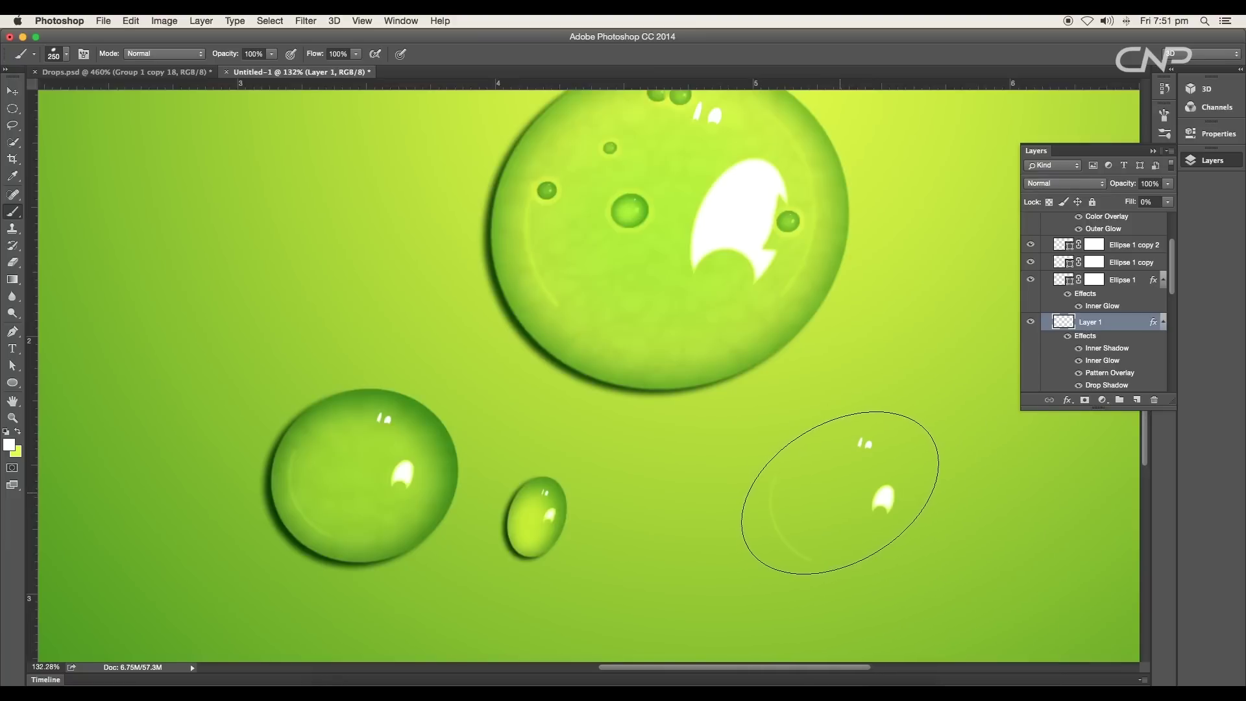
click(837, 496)
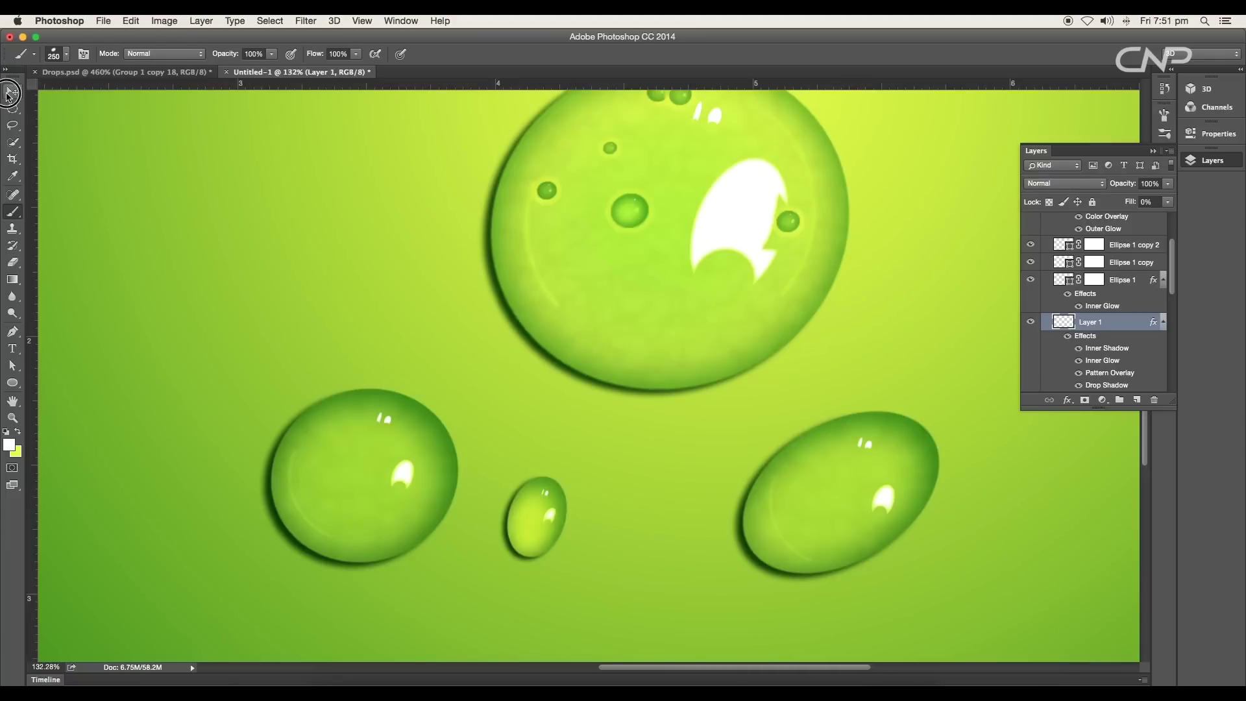
Nudge the slanted oval drop upward and distort its Ellipse 2 layer by all four corners to follow the oval outline.
key(v)
drag(879, 472, 882, 456)
click(1090, 239)
click(1063, 236)
key(super+t)
right_click(807, 446)
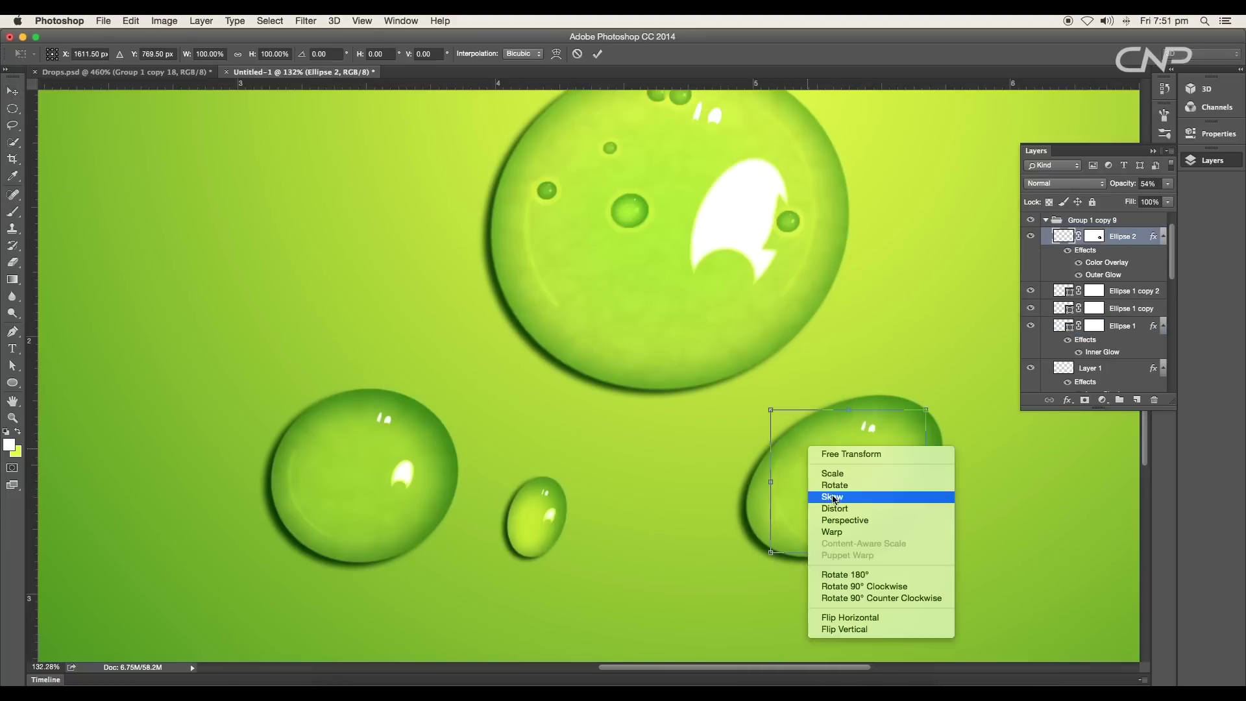
click(833, 509)
drag(771, 411, 800, 429)
drag(770, 555, 739, 557)
drag(927, 554, 897, 536)
drag(927, 409, 953, 394)
key(Return)
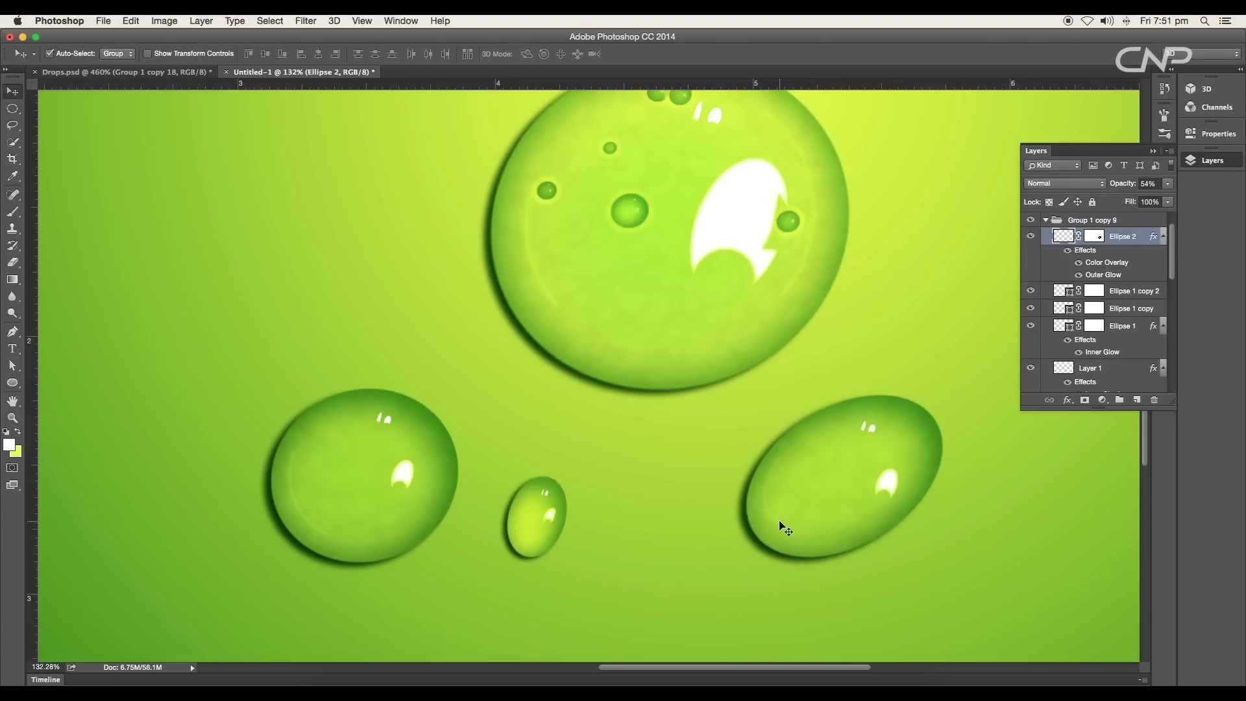
Retouch the Ellipse 2 layer mask on the slanted oval drop and reduce the elliptical brush size to 90 px.
click(781, 522)
click(1097, 243)
key(b)
key(d)
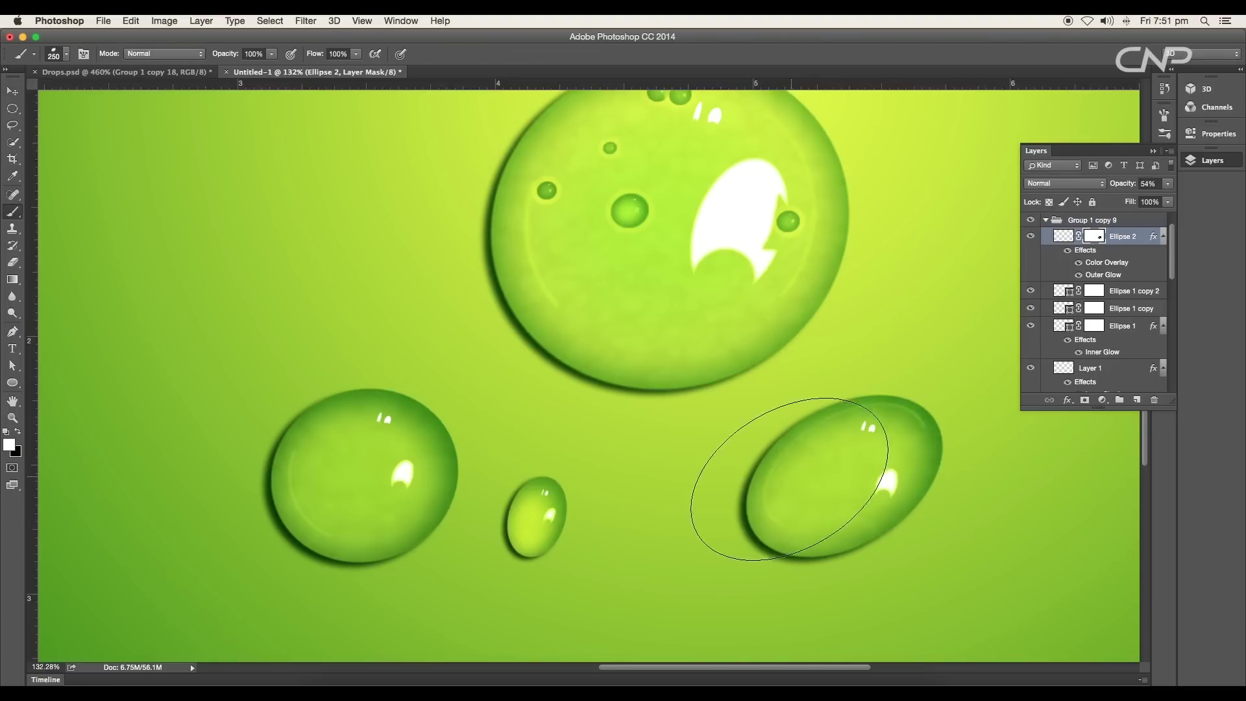
key(e)
mouse_move(853, 490)
mouse_down()
mouse_move(827, 496)
mouse_move(857, 440)
mouse_move(885, 435)
mouse_up()
key(b)
key(bracketleft)
key(bracketleft)
key(bracketleft)
key(bracketleft)
key(bracketleft)
key(bracketleft)
key(bracketleft)
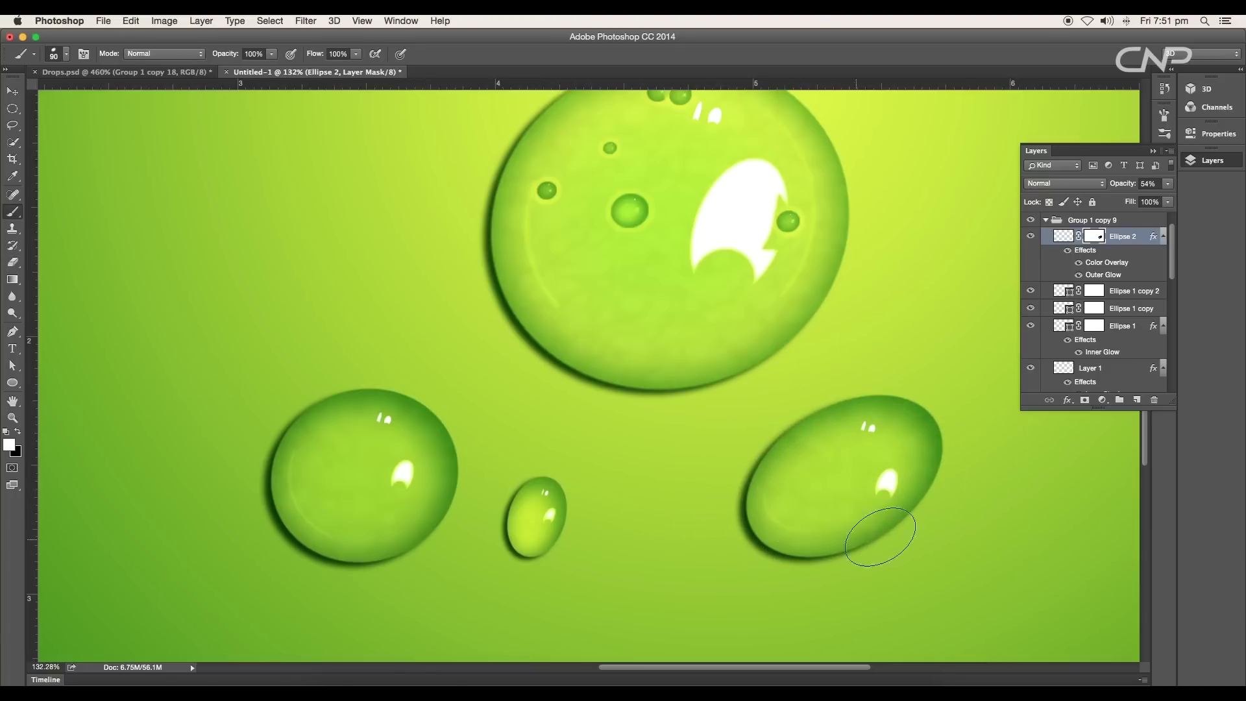
Lower the Ellipse 2 layer's opacity to about 40%.
click(1168, 185)
drag(1142, 198, 1132, 198)
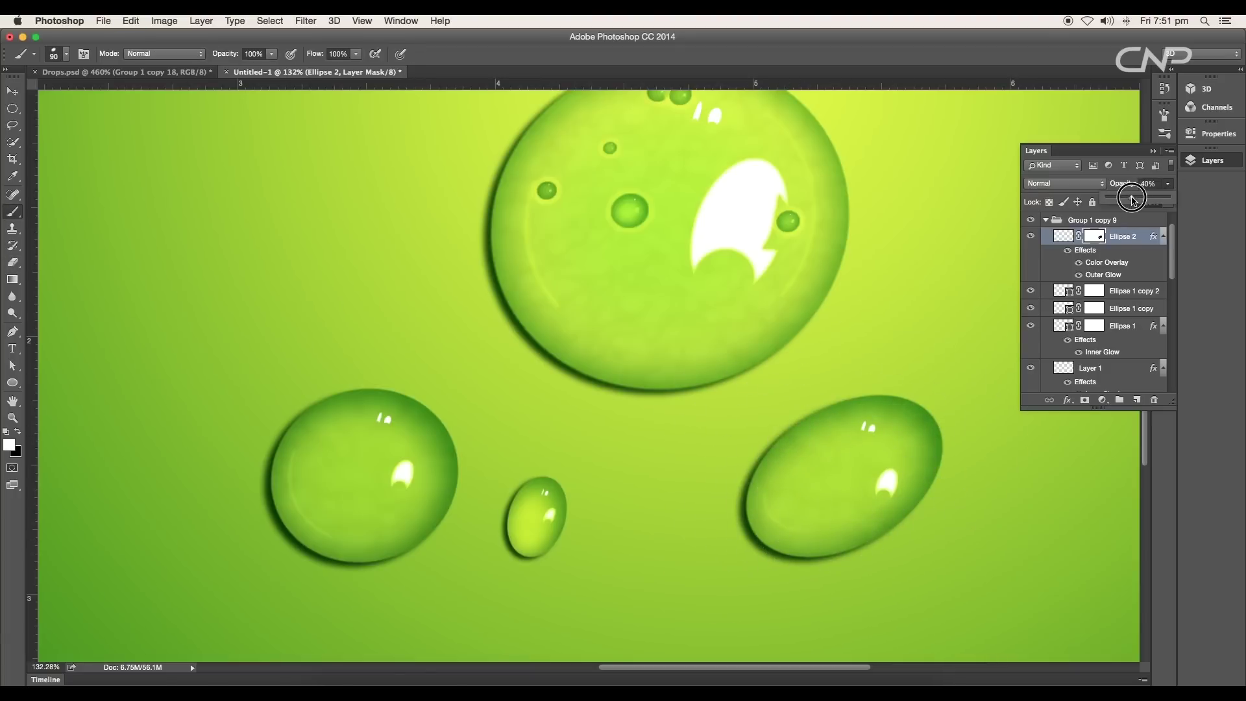
Warp the slanted oval drop's Layer 1 into a teardrop with a full rounded lower-left end and a narrower upper-right tip.
scroll(893, 419, down, 4)
scroll(885, 426, up, 3)
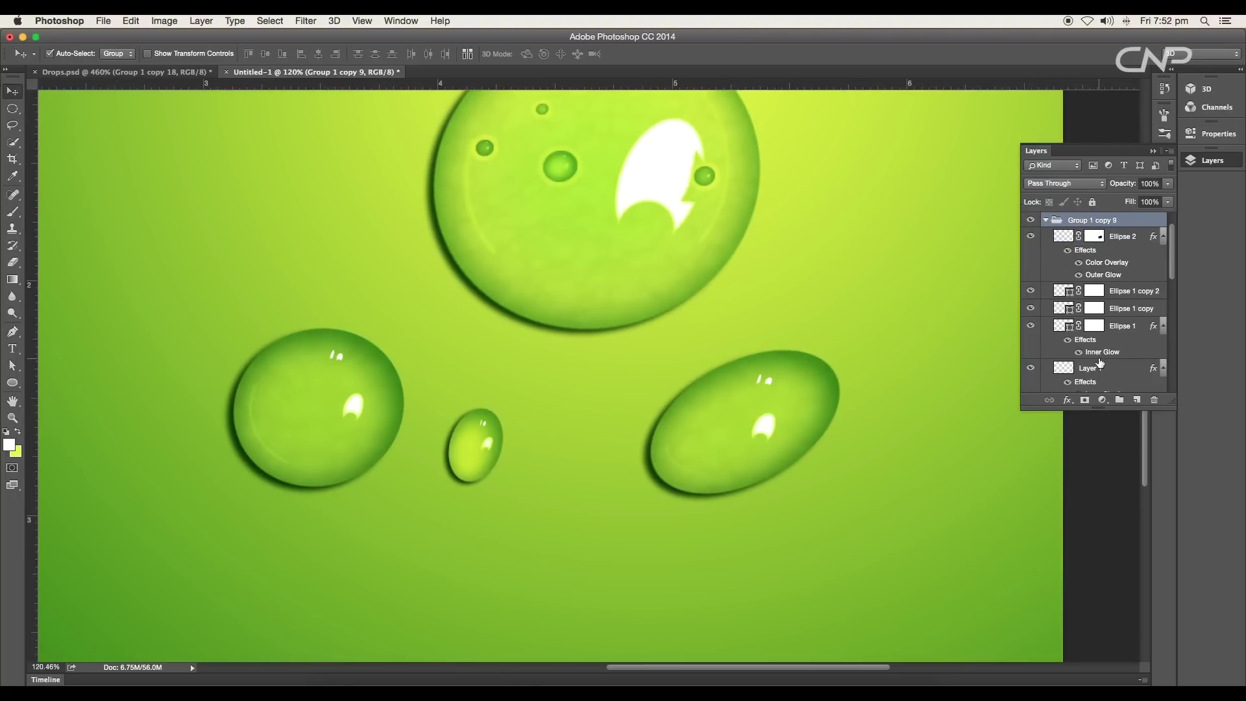
scroll(1101, 363, down, 3)
click(1071, 318)
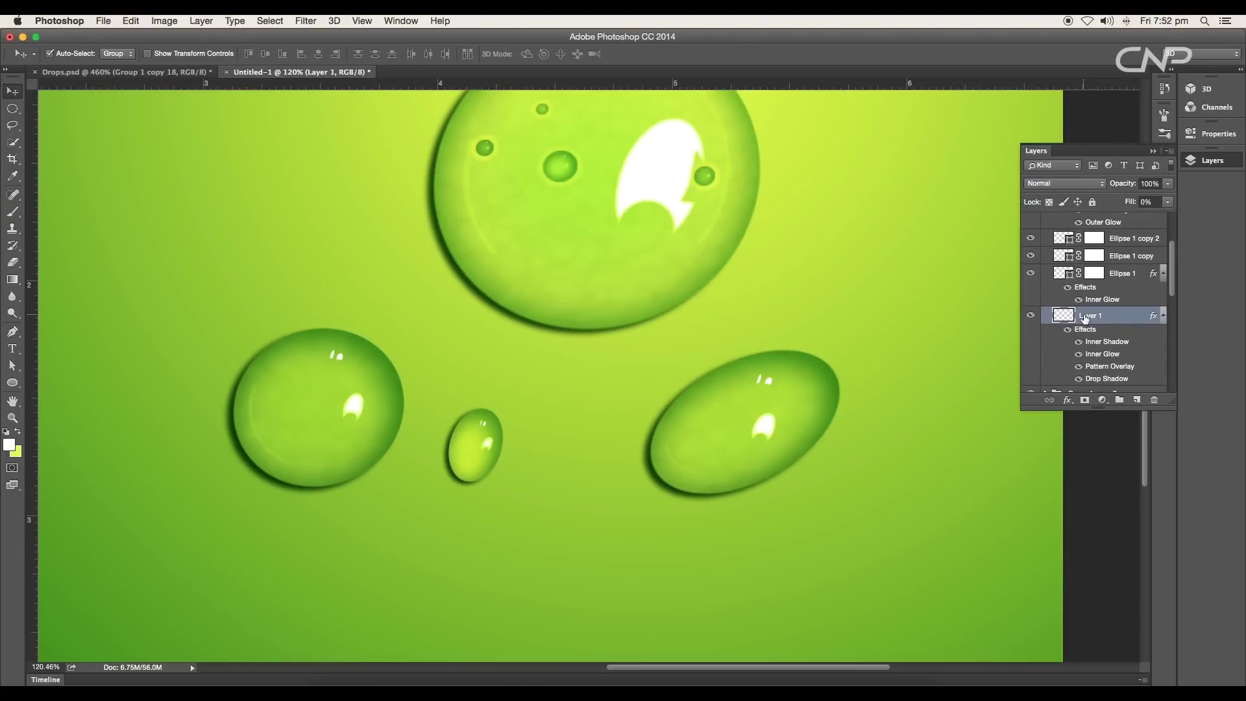
key(super+t)
right_click(822, 434)
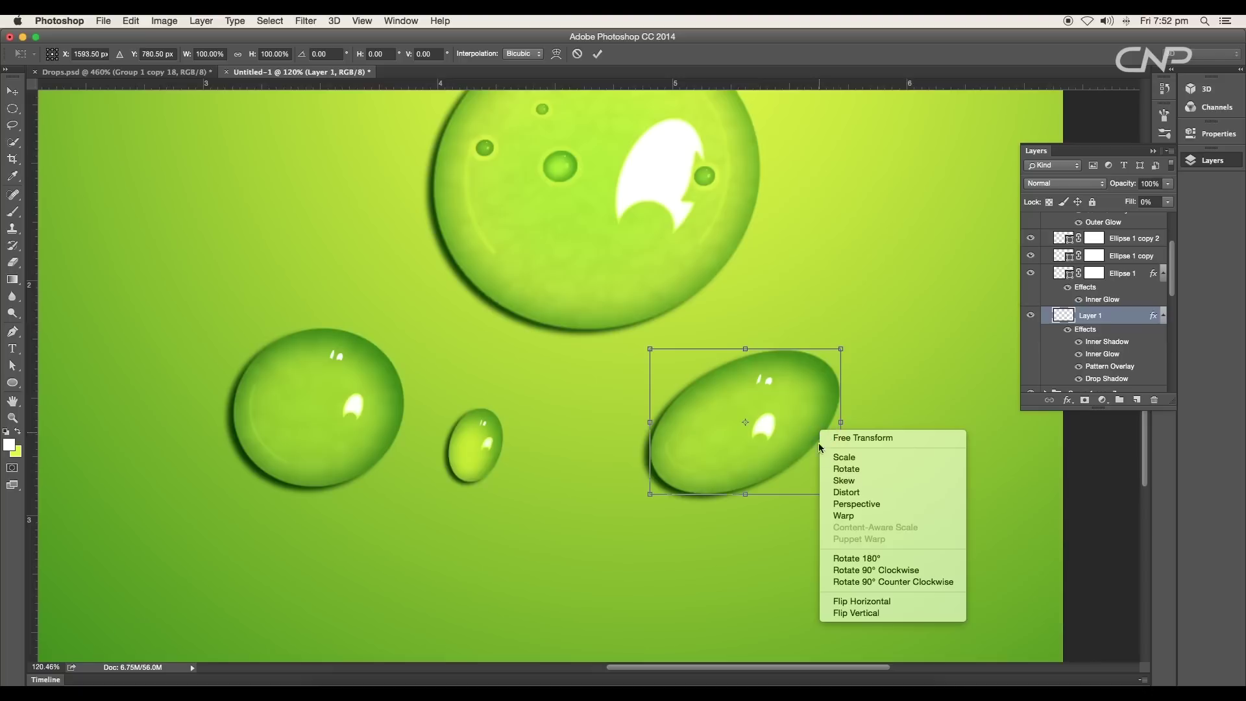
click(854, 516)
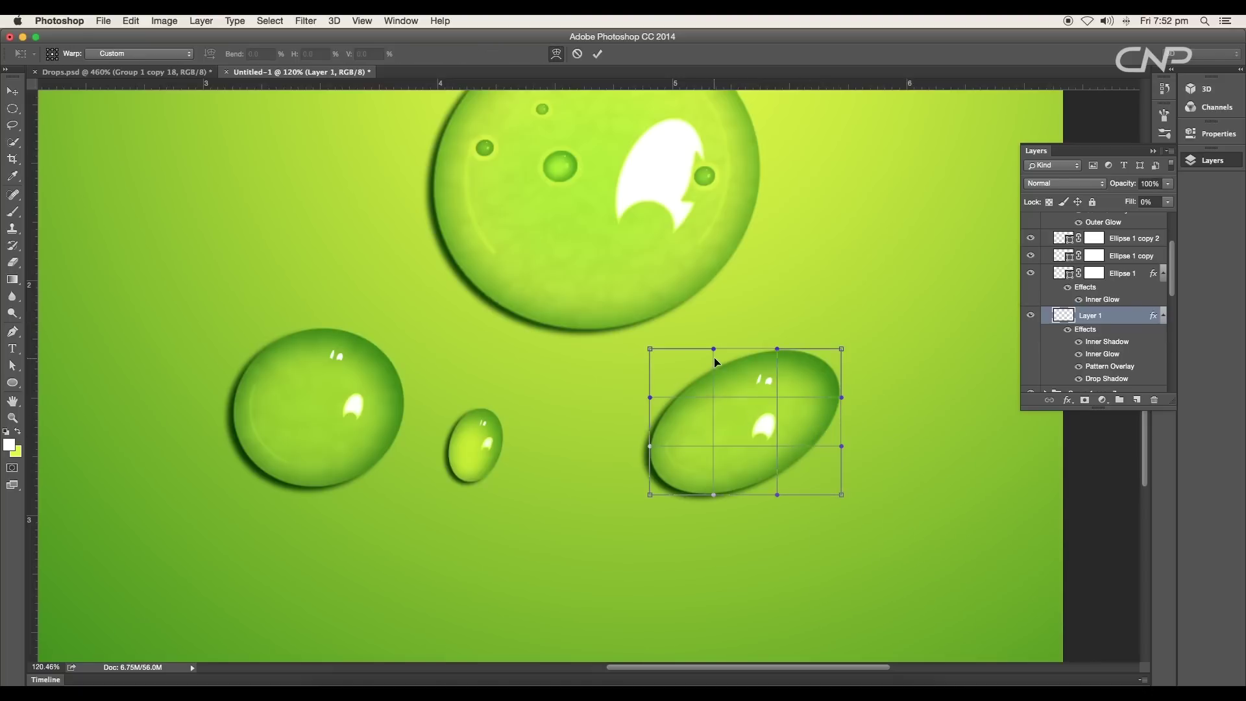
drag(715, 350, 712, 356)
drag(650, 398, 618, 386)
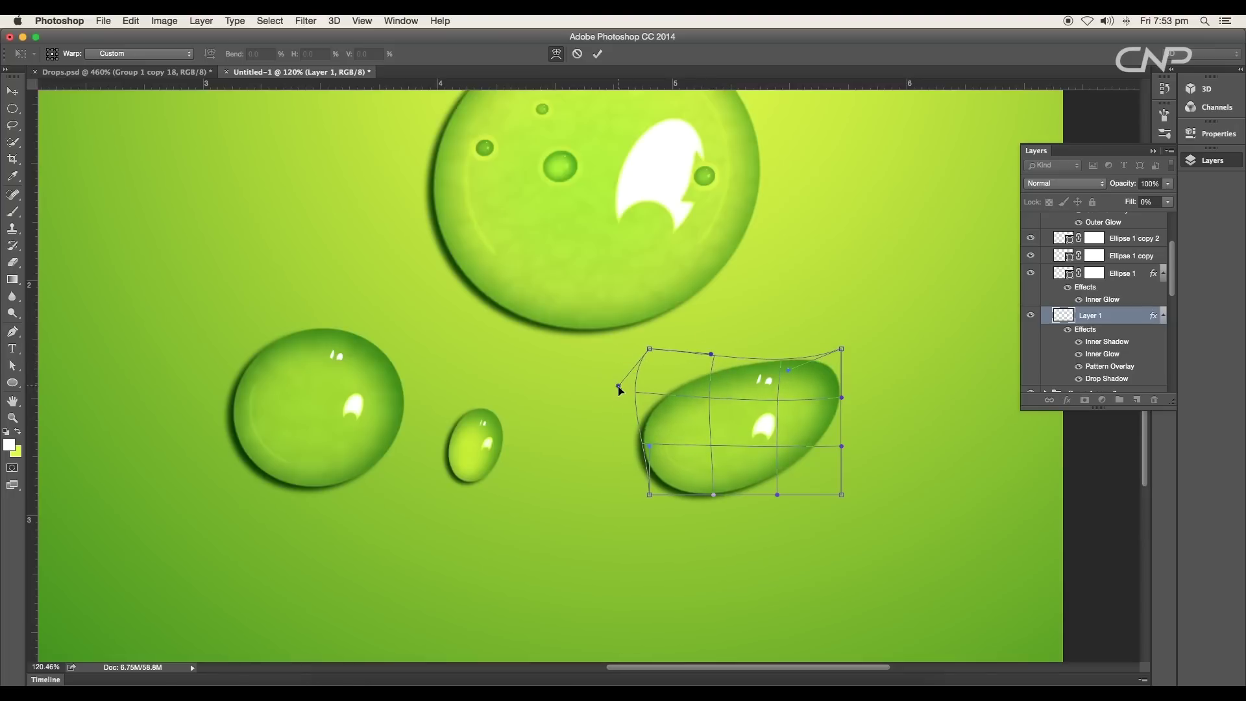
drag(649, 448, 630, 447)
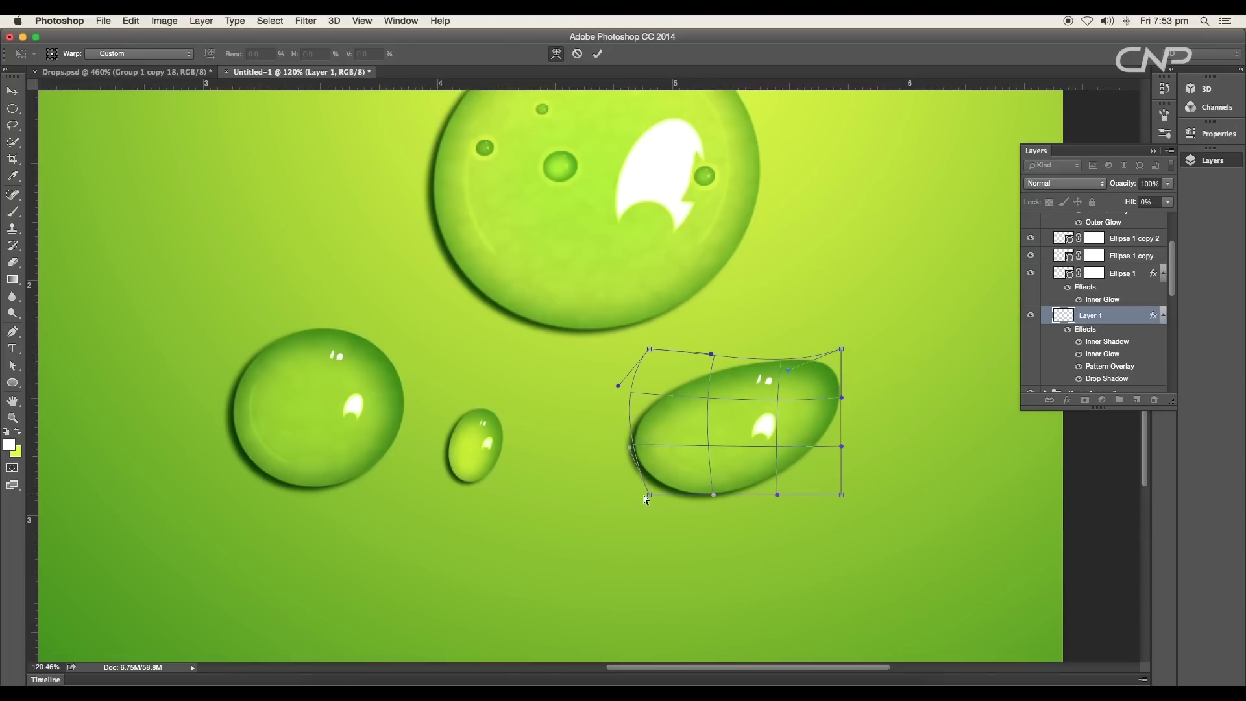
drag(779, 490, 829, 420)
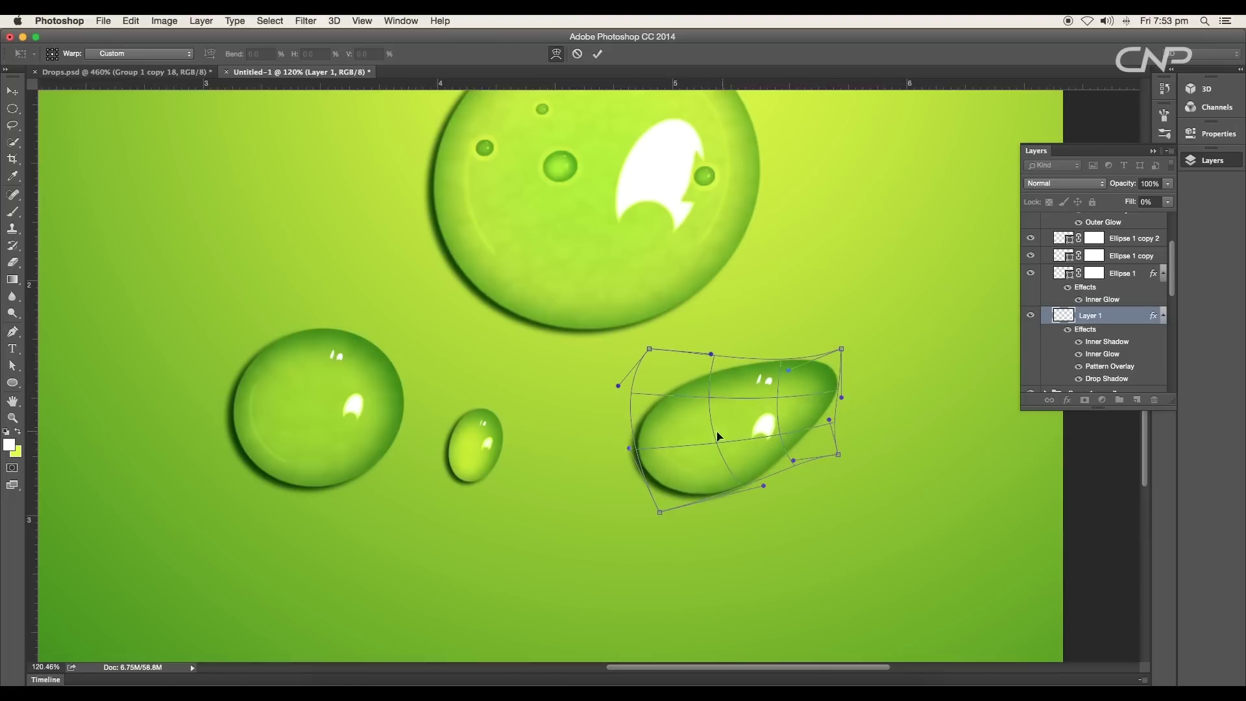
drag(712, 354, 700, 341)
drag(629, 448, 636, 475)
key(Return)
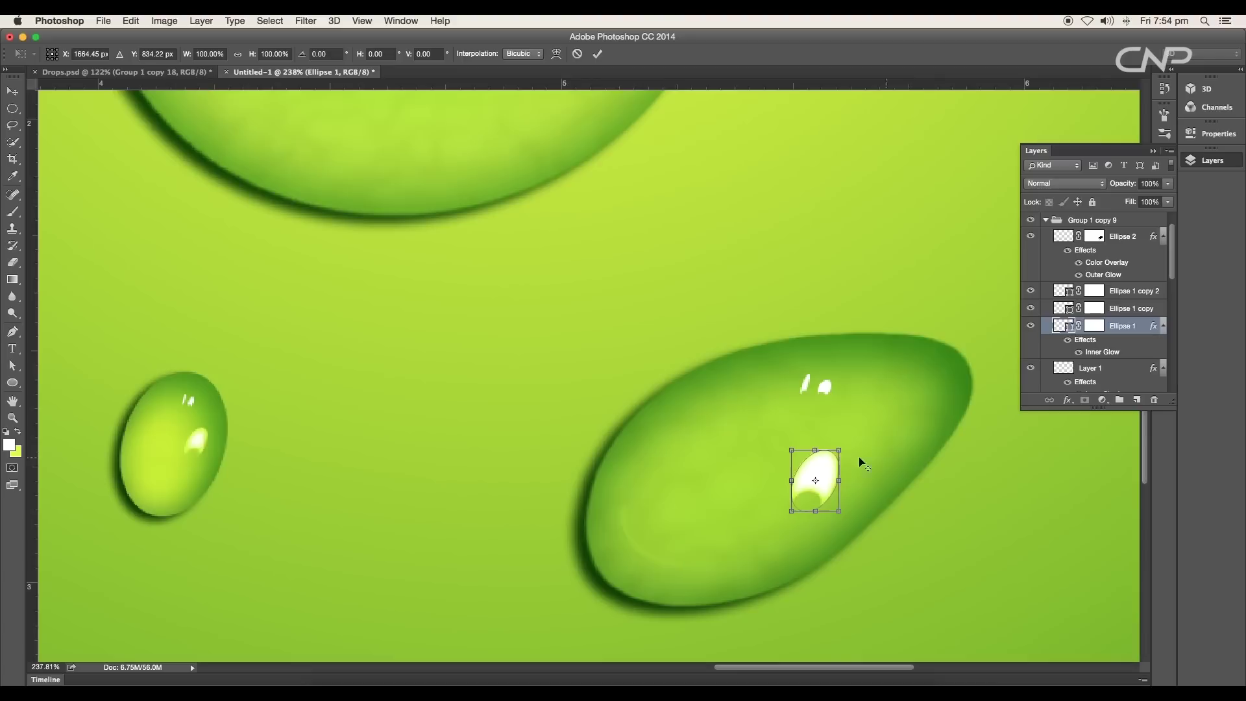
Enlarge the teardrop's large Ellipse 1 highlight and the two small highlights, about 115% by 113% for the pair, and shift them left.
drag(837, 450, 814, 473)
key(Return)
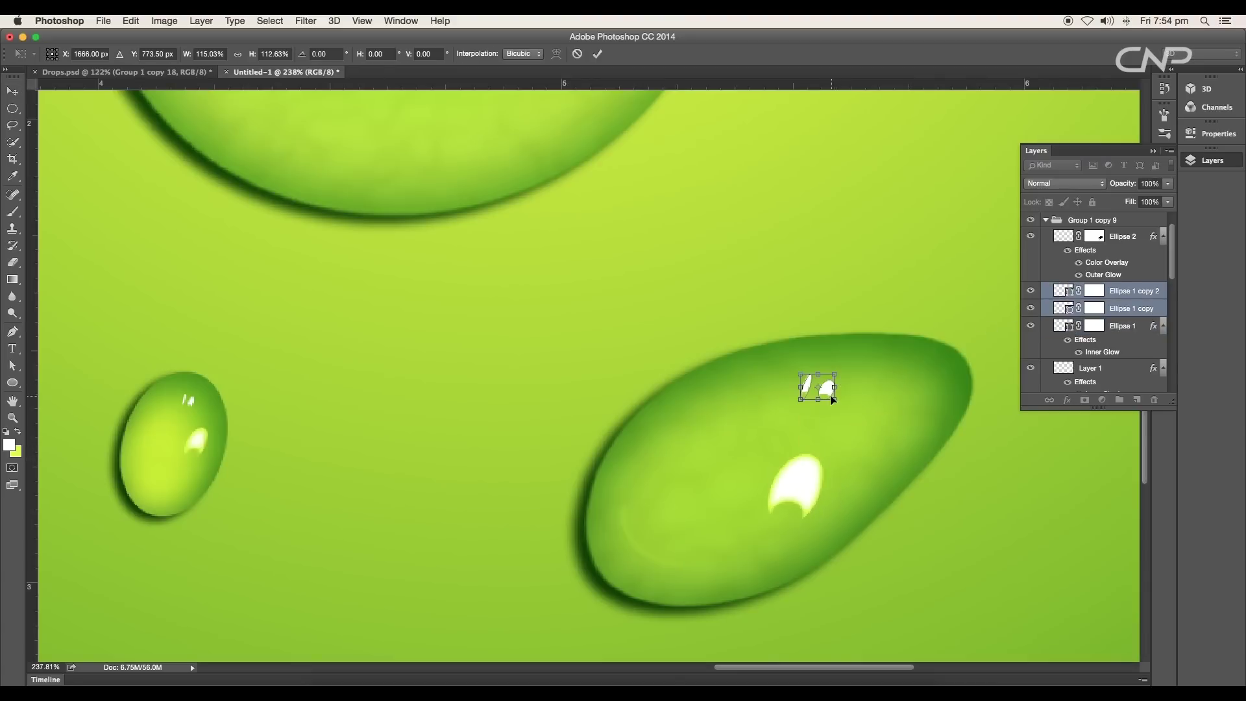
drag(828, 399, 805, 406)
key(Return)
click(805, 468)
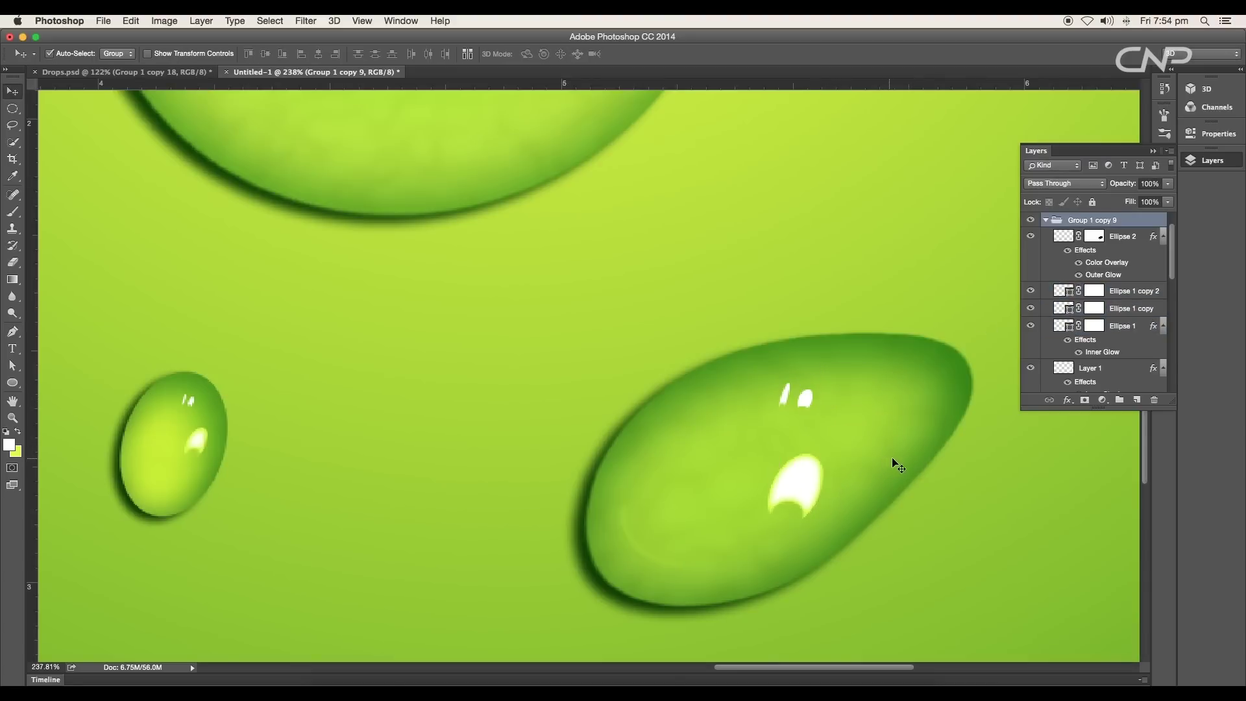
Set the teardrop Layer 1 Inner Shadow to angle -149°, distance 9 px, choke 20% and size about 24 px.
scroll(1071, 295, down, 3)
double_click(1093, 338)
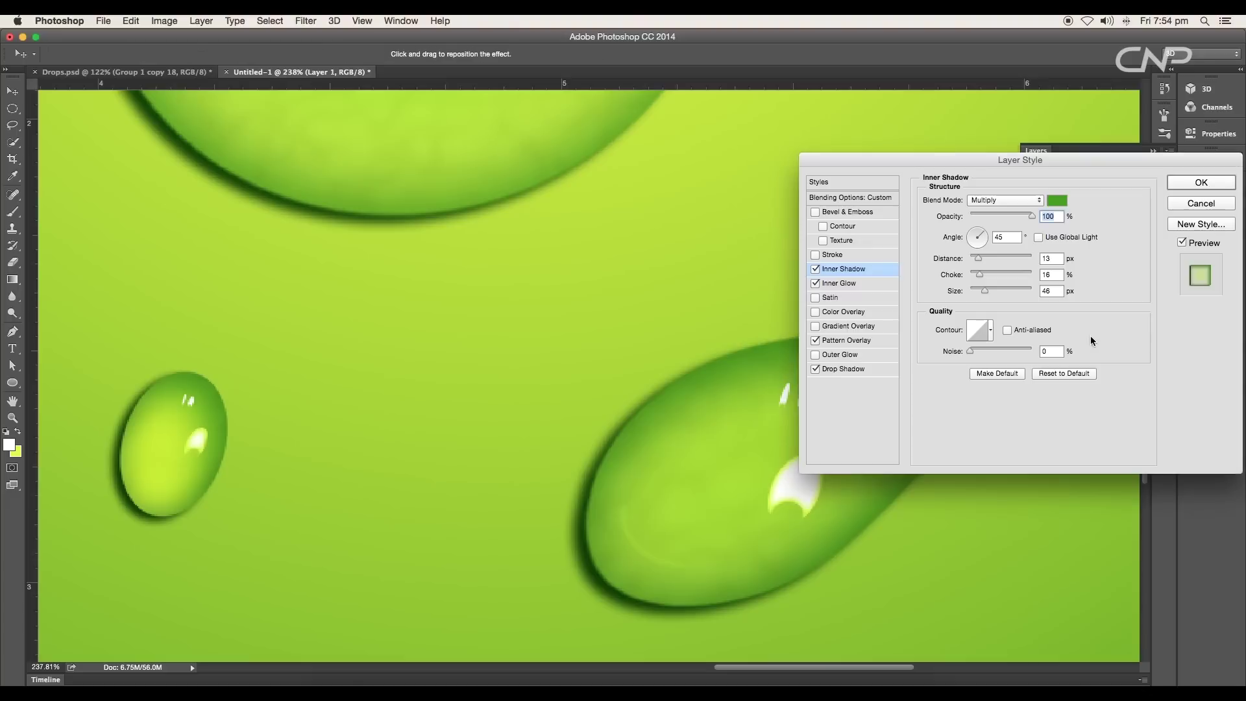
drag(922, 167, 1041, 175)
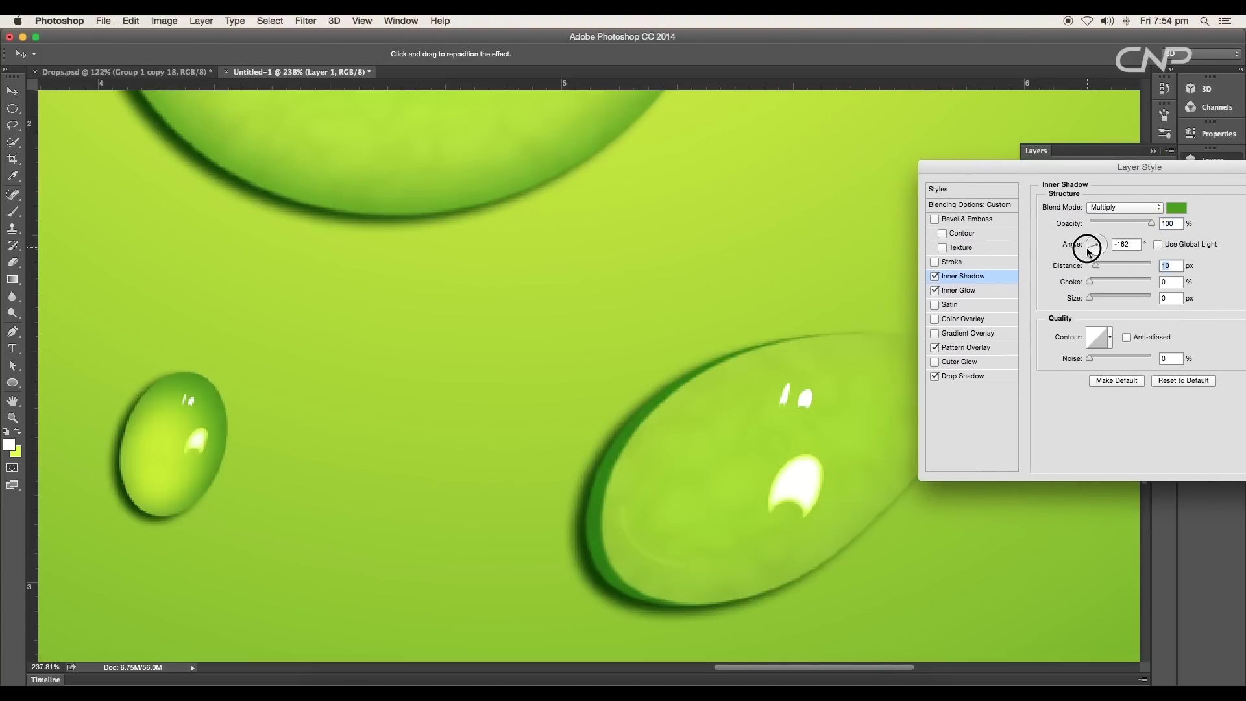
drag(1090, 252, 1089, 253)
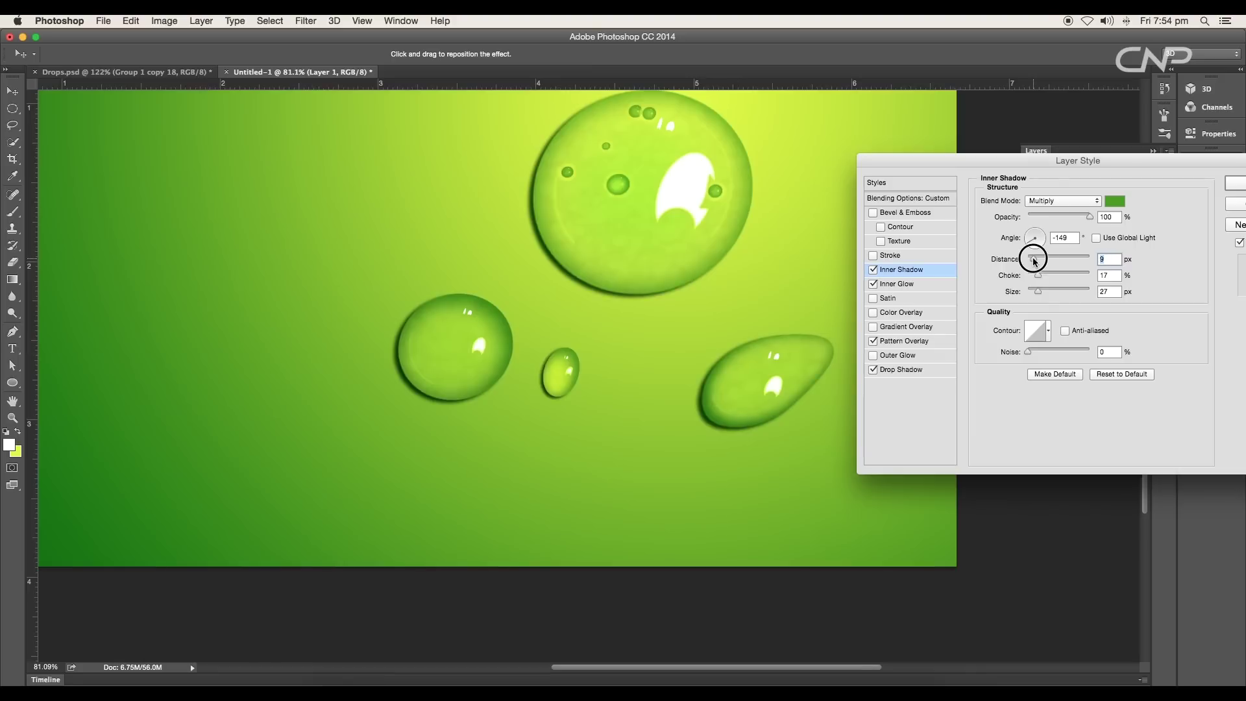
drag(1038, 274, 1042, 277)
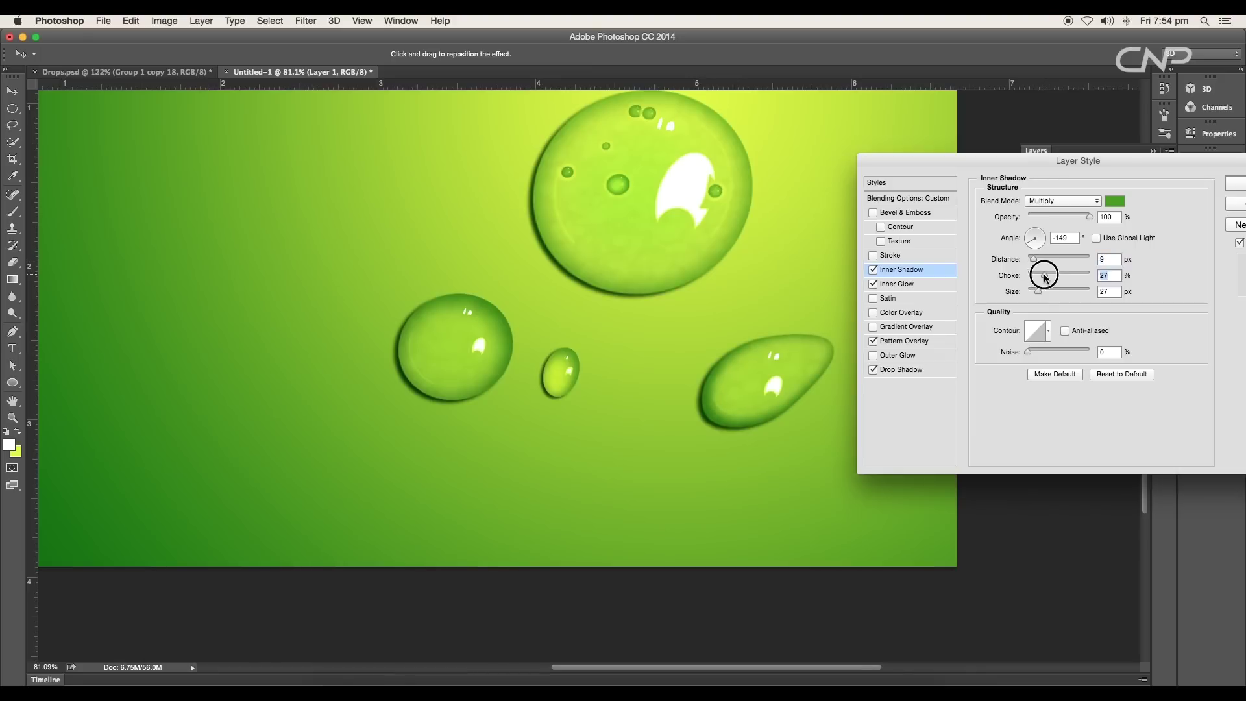
drag(1036, 293, 1039, 292)
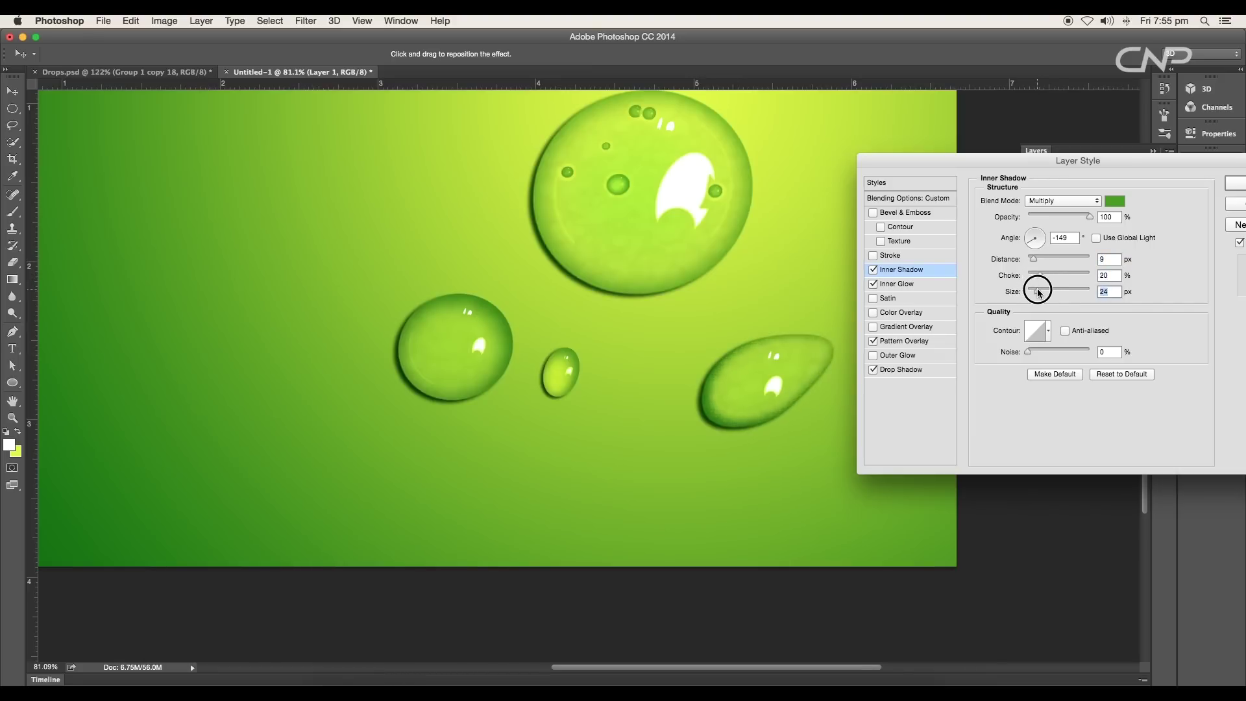
Set the teardrop's Inner Glow to 29% opacity and 59 px size, and fine-tune its Drop Shadow.
drag(1057, 161, 1108, 125)
click(949, 248)
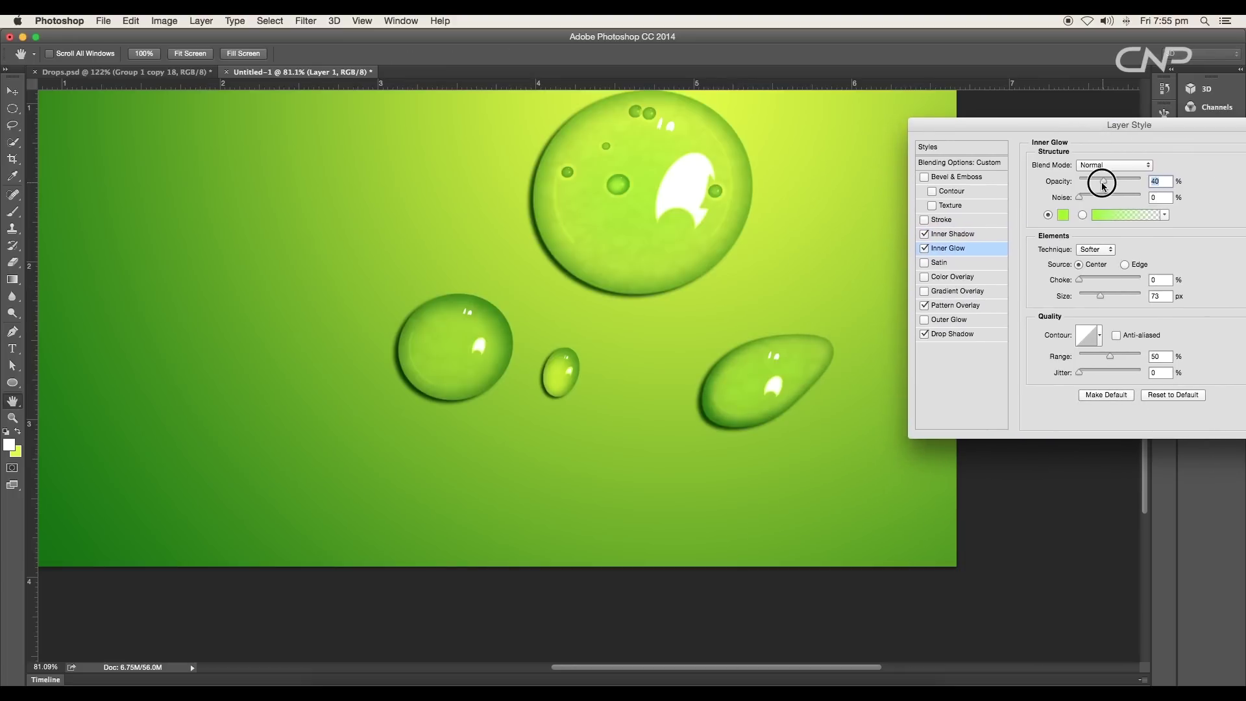
mouse_move(1102, 296)
mouse_down()
mouse_move(1091, 295)
mouse_move(1111, 298)
mouse_move(1100, 300)
mouse_up()
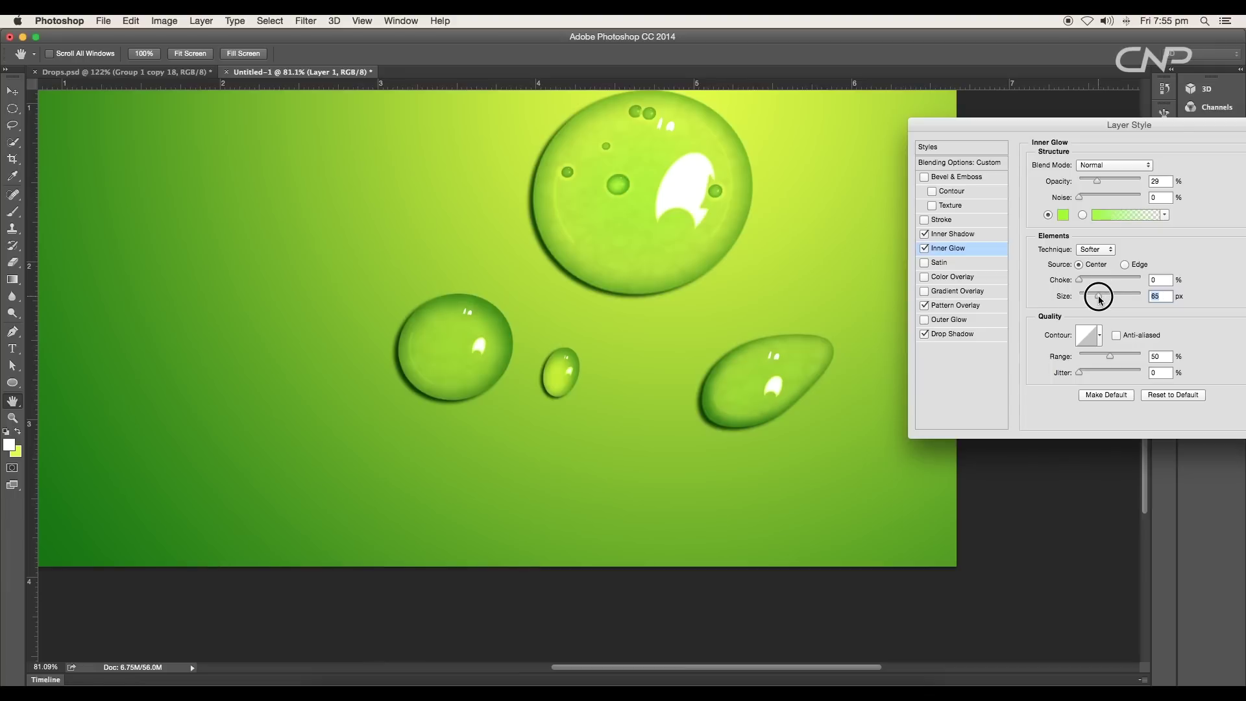
drag(1130, 124, 1059, 134)
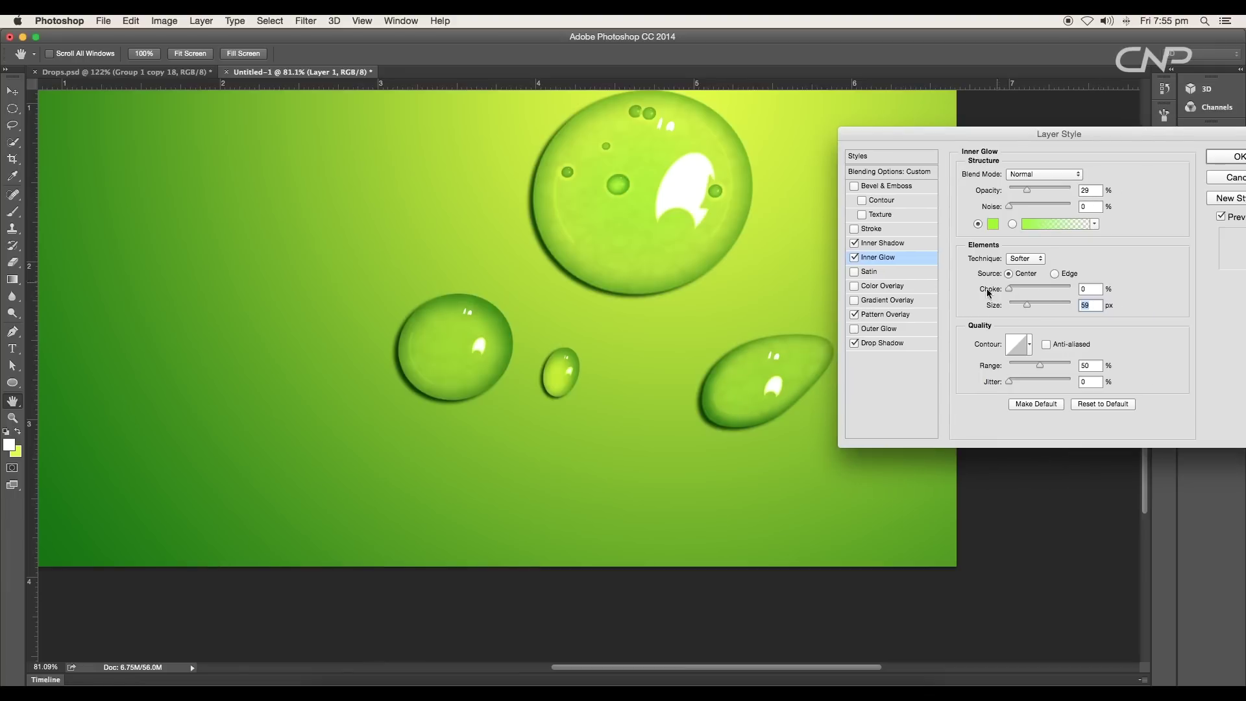
click(909, 343)
drag(1018, 209, 1025, 212)
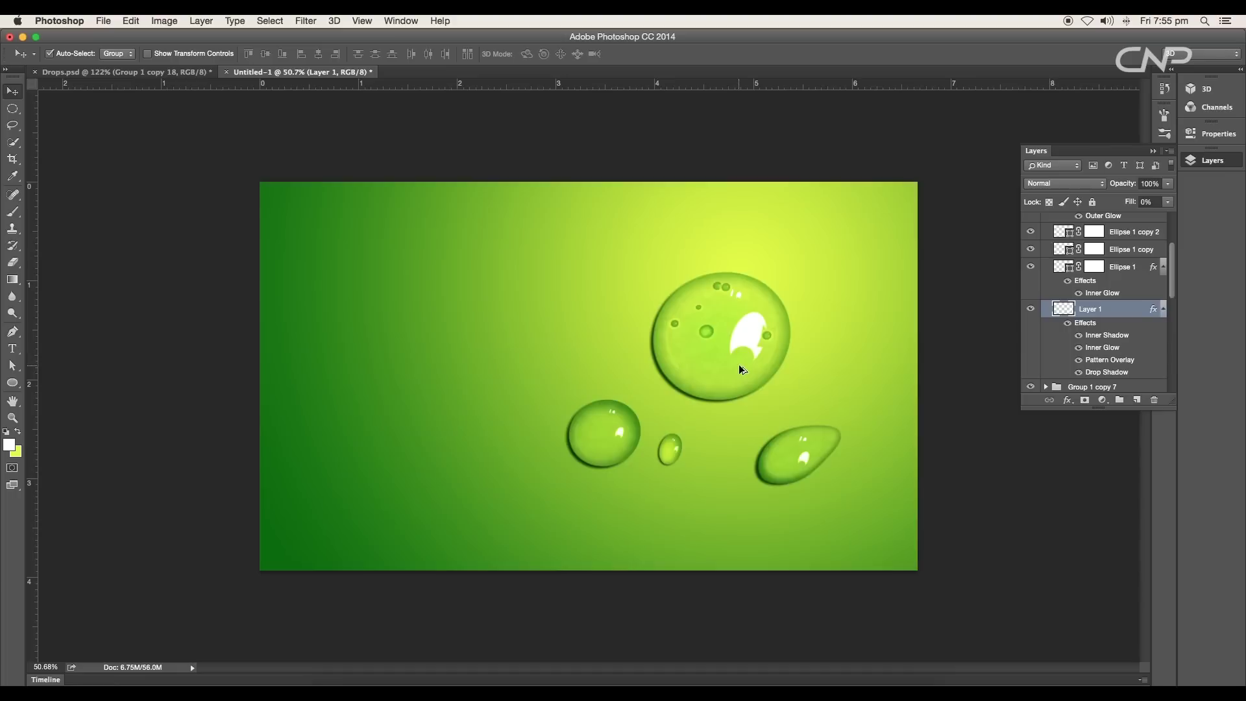
Reposition the teardrop slightly, then duplicate the medium round drop below the small oval one and scale the copy into a small flattened oval.
drag(826, 465, 825, 433)
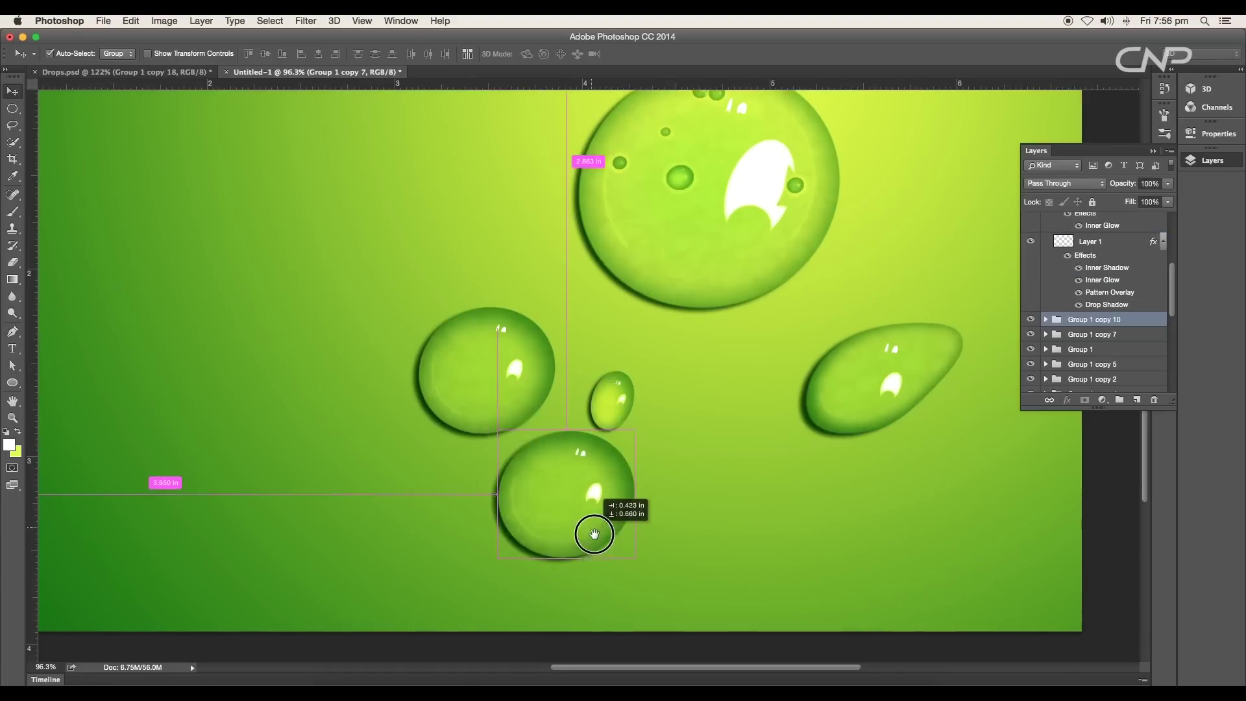
drag(594, 534, 613, 474)
key(super+t)
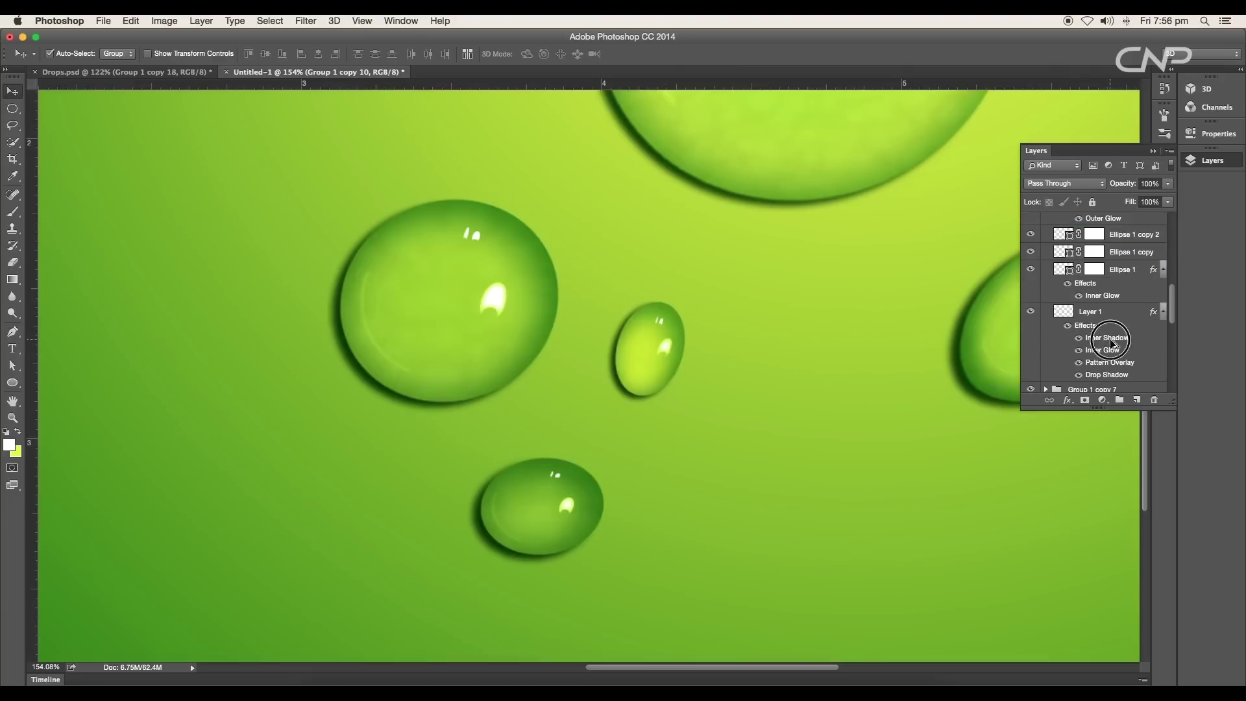
Adjust the flattened oval drop's Layer 1 shadow effects and set its Inner Glow opacity to about 23%.
double_click(1104, 338)
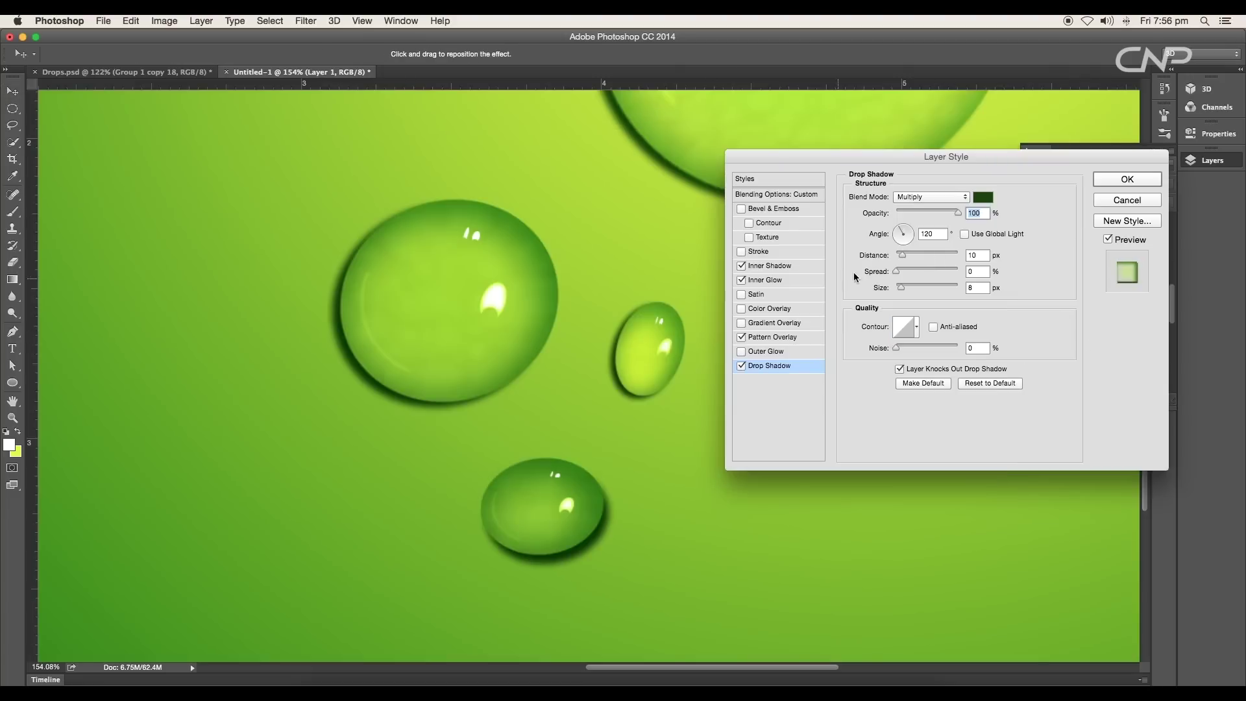
drag(906, 256, 902, 261)
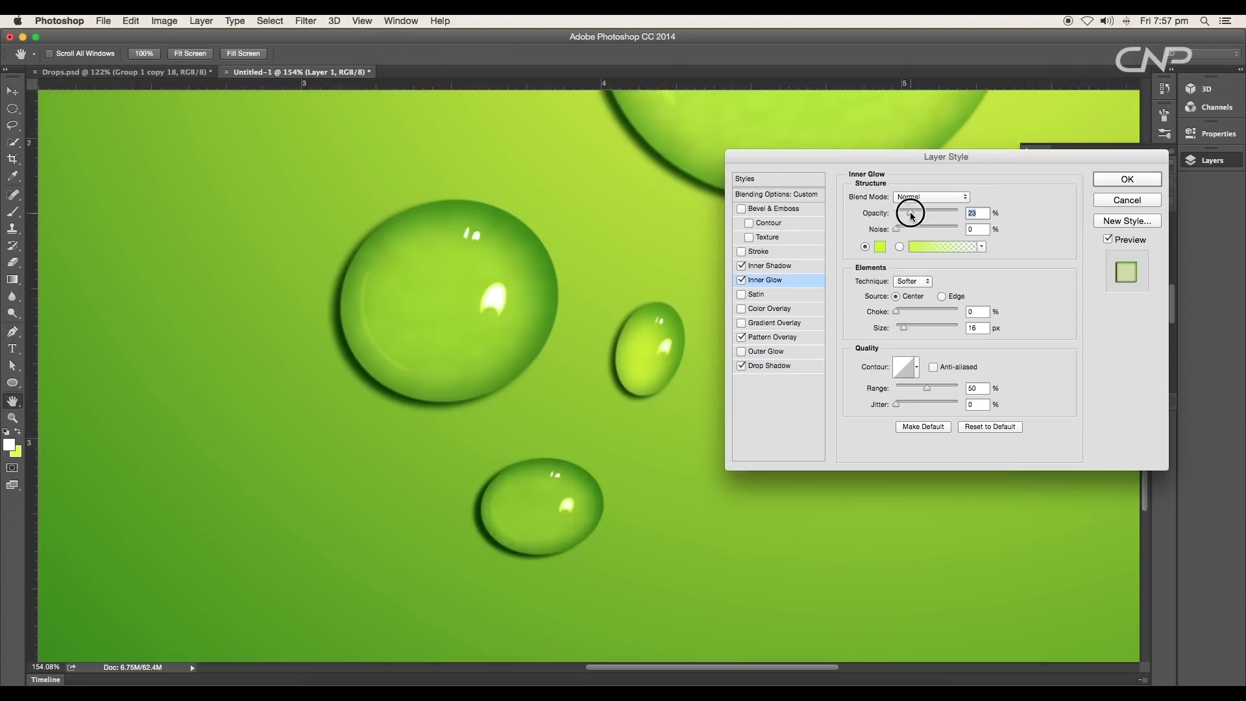
drag(902, 270, 905, 275)
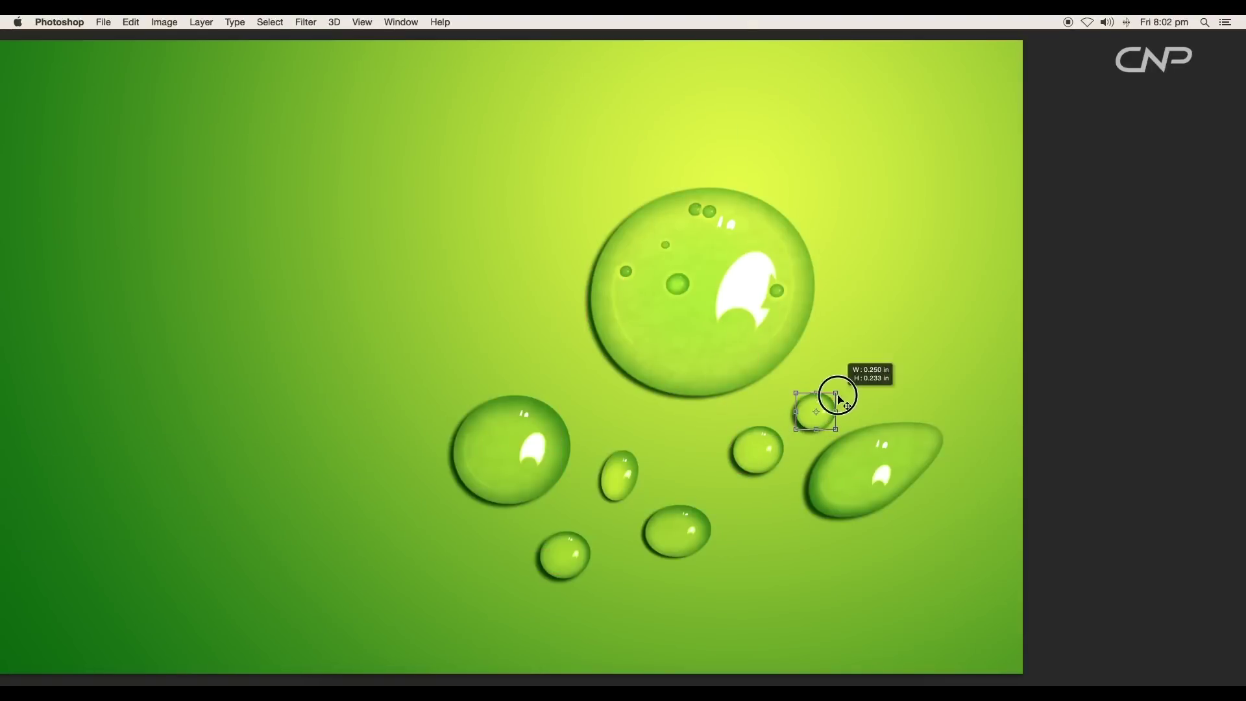
Scatter small round drop copies, about 0.25 by 0.23 in, between and below the larger drops across the lower canvas.
drag(838, 396, 757, 445)
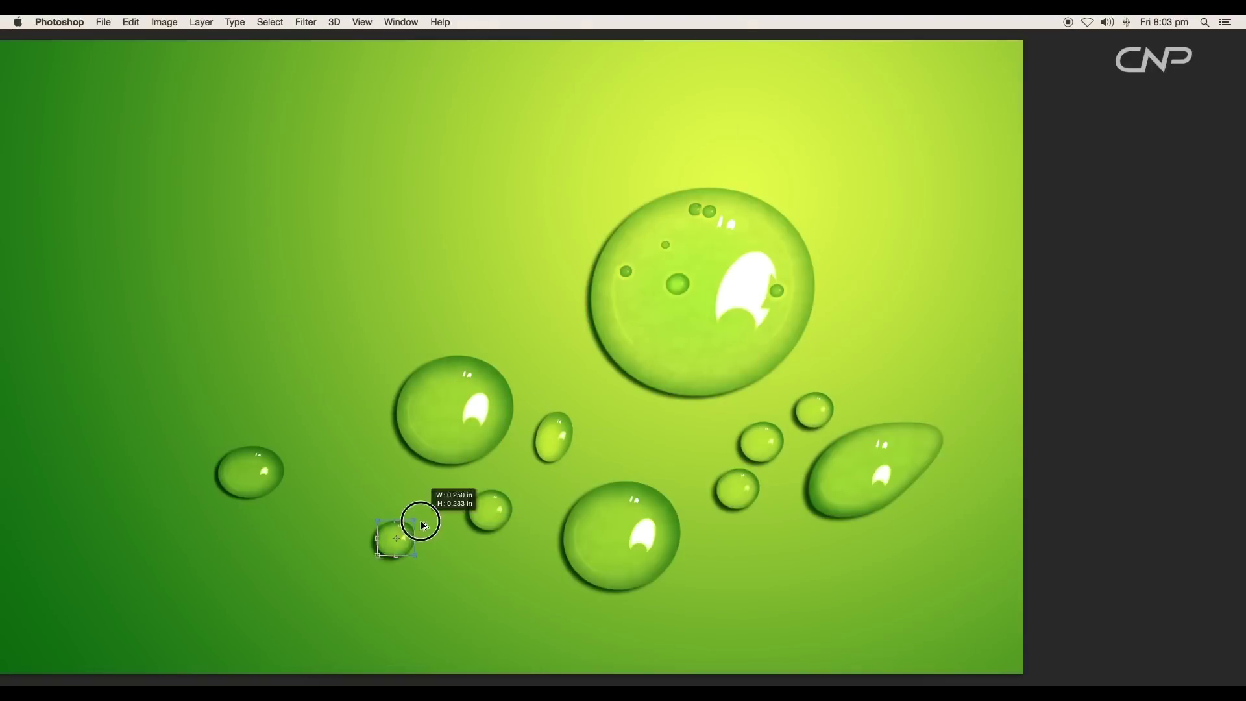
drag(417, 517, 416, 518)
drag(756, 487, 799, 556)
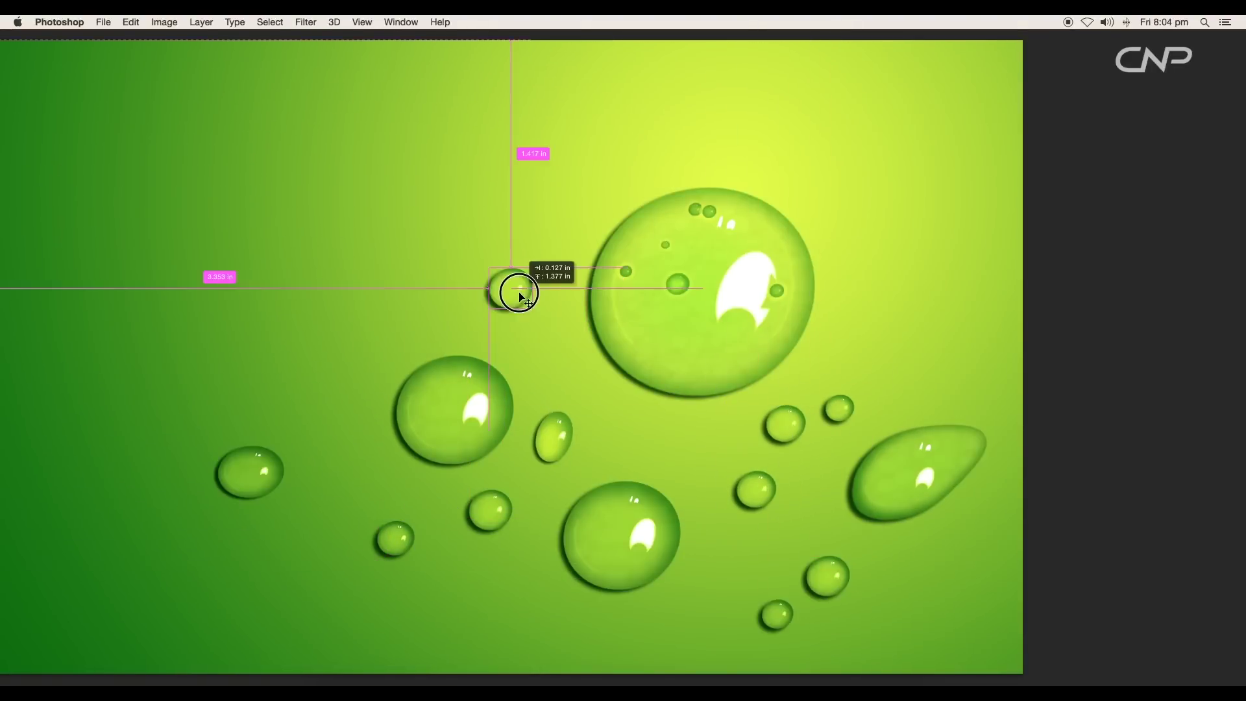
Fill the upper canvas with small drops at the left, a copy of the largest drop at the upper right and the flattened oval above the largest.
drag(515, 289, 509, 284)
drag(495, 322, 478, 200)
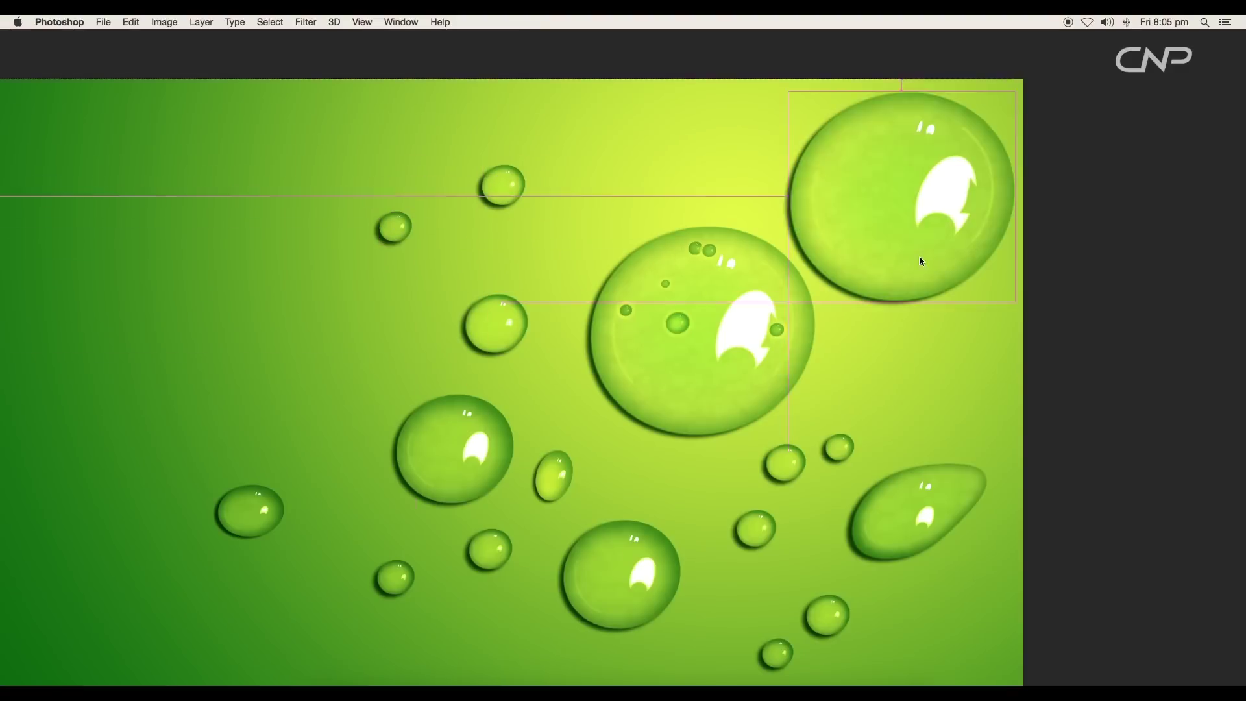
drag(918, 259, 938, 189)
drag(253, 527, 626, 159)
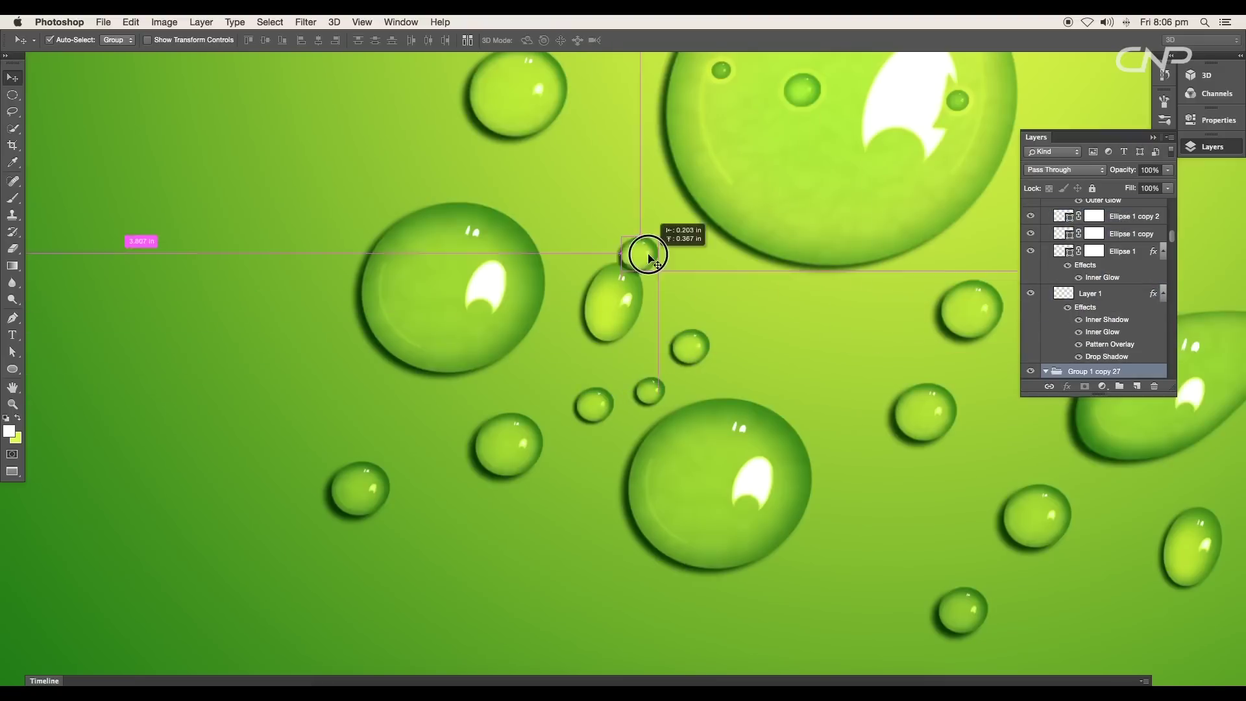
Spread tiny drop copies through the gaps around the large drops and scale one right of the largest drop to about 0.07 in wide.
drag(651, 259, 528, 189)
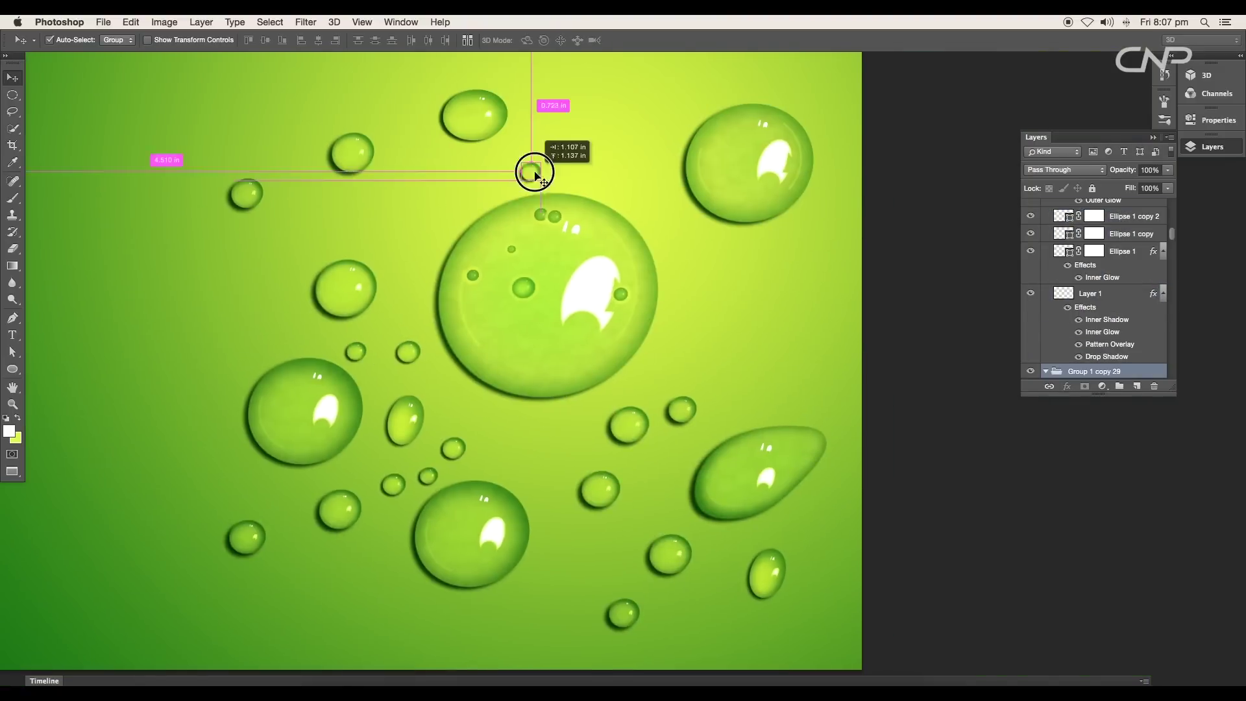
drag(535, 172, 219, 305)
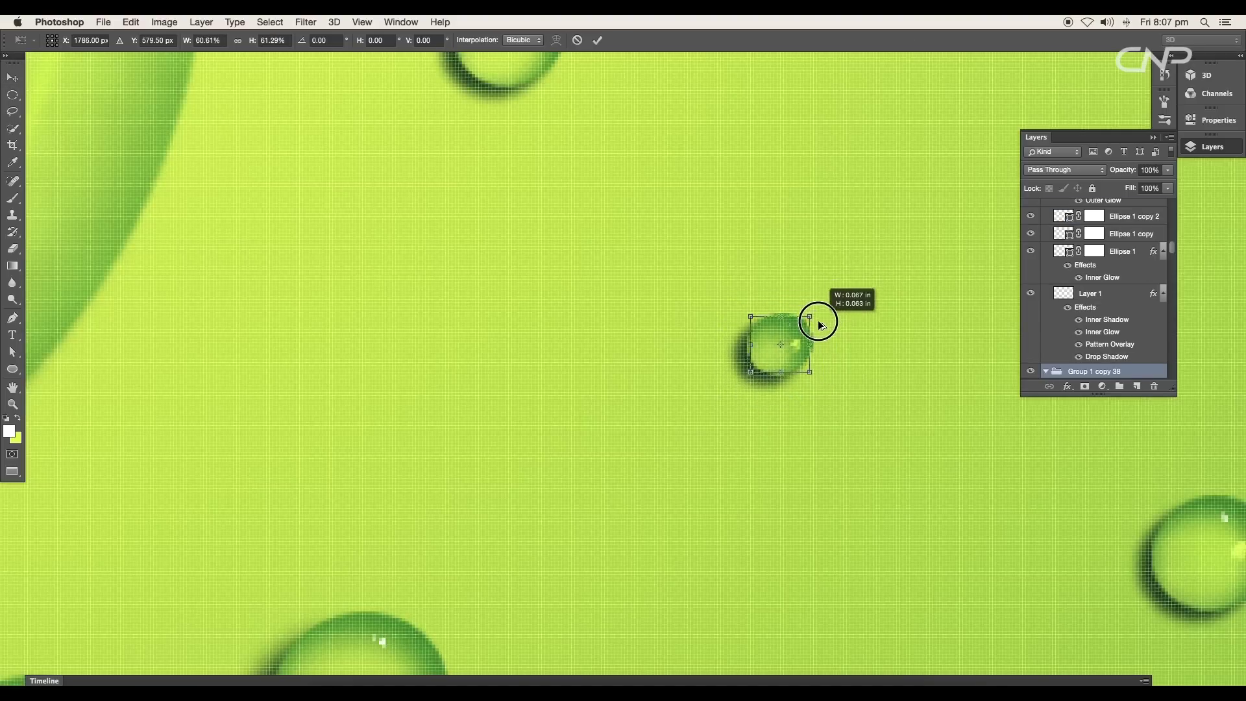
drag(816, 315, 827, 320)
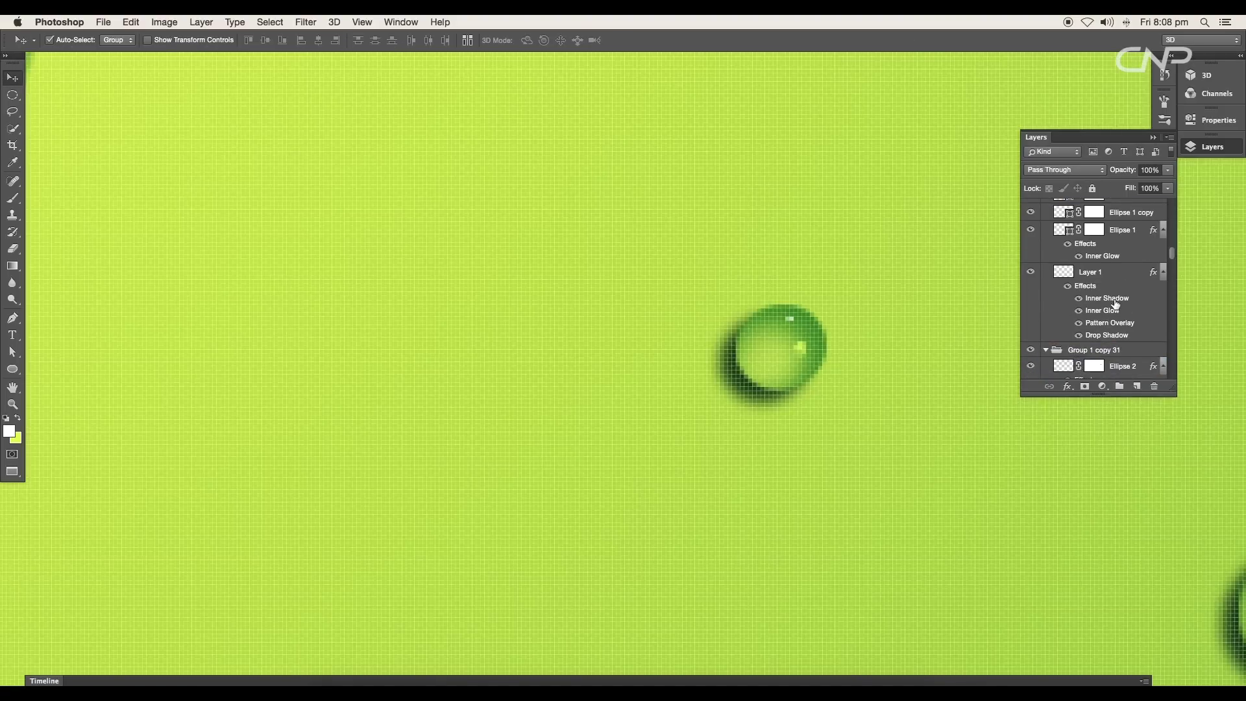
Refine the tiny drop's Layer 1 Inner Shadow, Inner Glow, Drop Shadow and Pattern Overlay, scaling the pattern to about 57% and adjusting its opacity.
double_click(1112, 299)
drag(892, 159, 1114, 161)
mouse_move(1135, 274)
mouse_down()
mouse_move(1122, 290)
mouse_move(1124, 261)
mouse_move(1138, 273)
mouse_up()
click(988, 283)
click(992, 369)
click(994, 340)
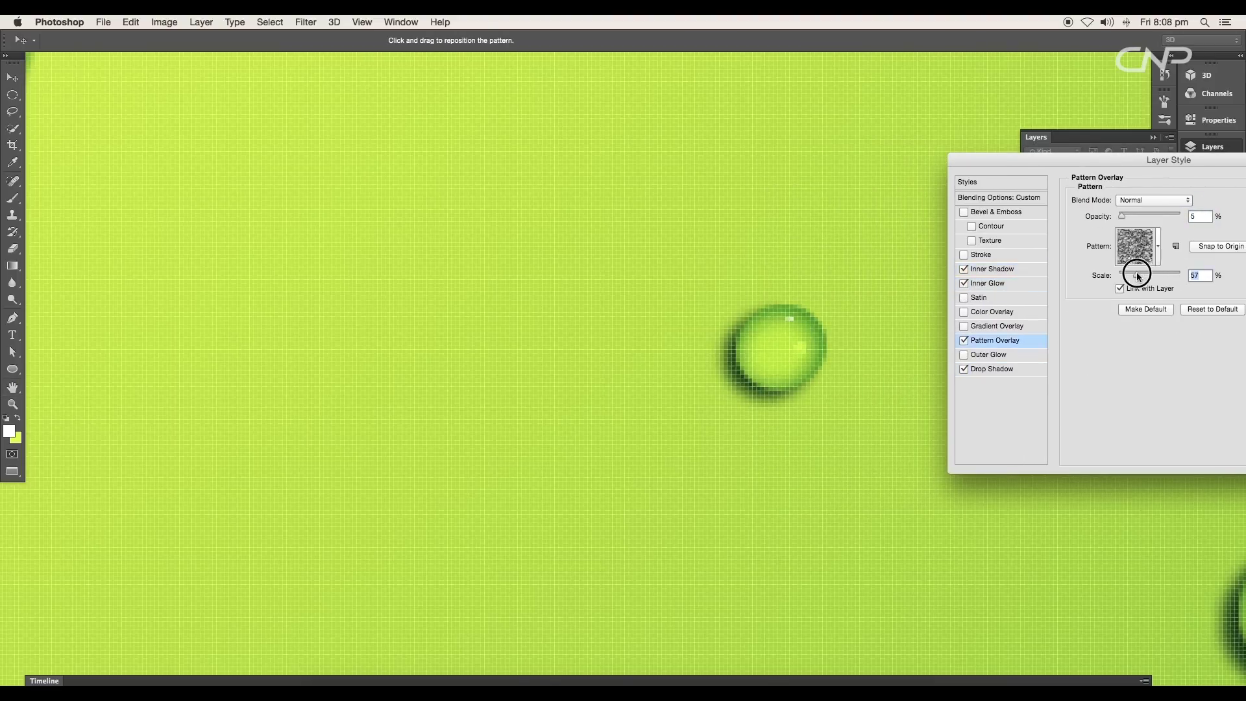
drag(1123, 215, 1127, 216)
drag(1153, 159, 999, 155)
click(1169, 179)
Paint small drops on the styled Layer 1 with a brush of about 20 px, filling the gaps around the larger drops.
scroll(902, 356, down, 5)
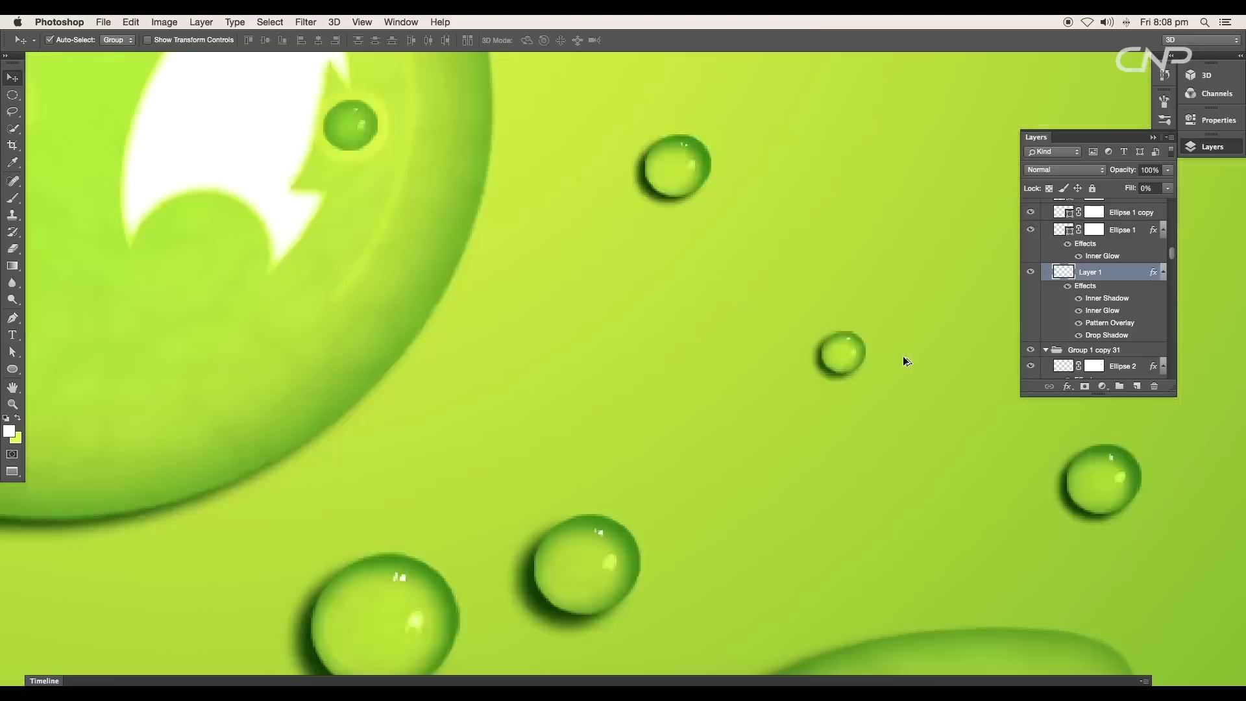
scroll(886, 360, up, 1)
scroll(868, 356, up, 3)
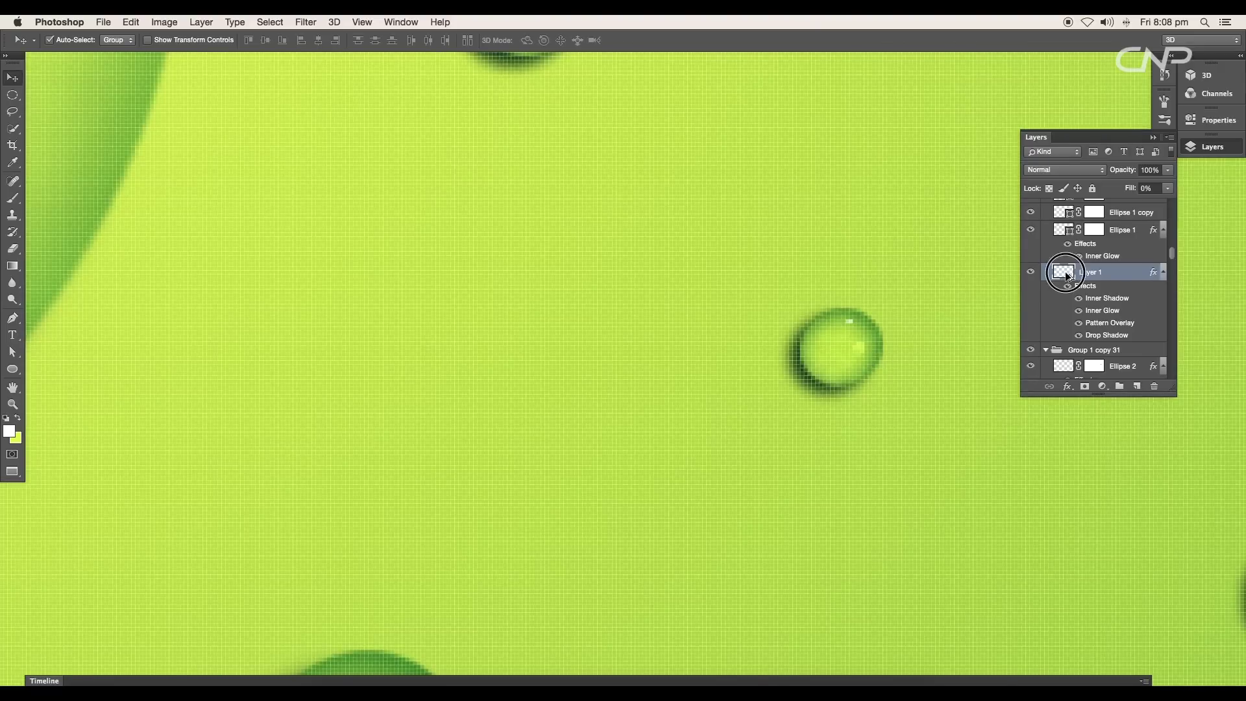
key(b)
scroll(827, 389, down, 5)
scroll(823, 448, up, 3)
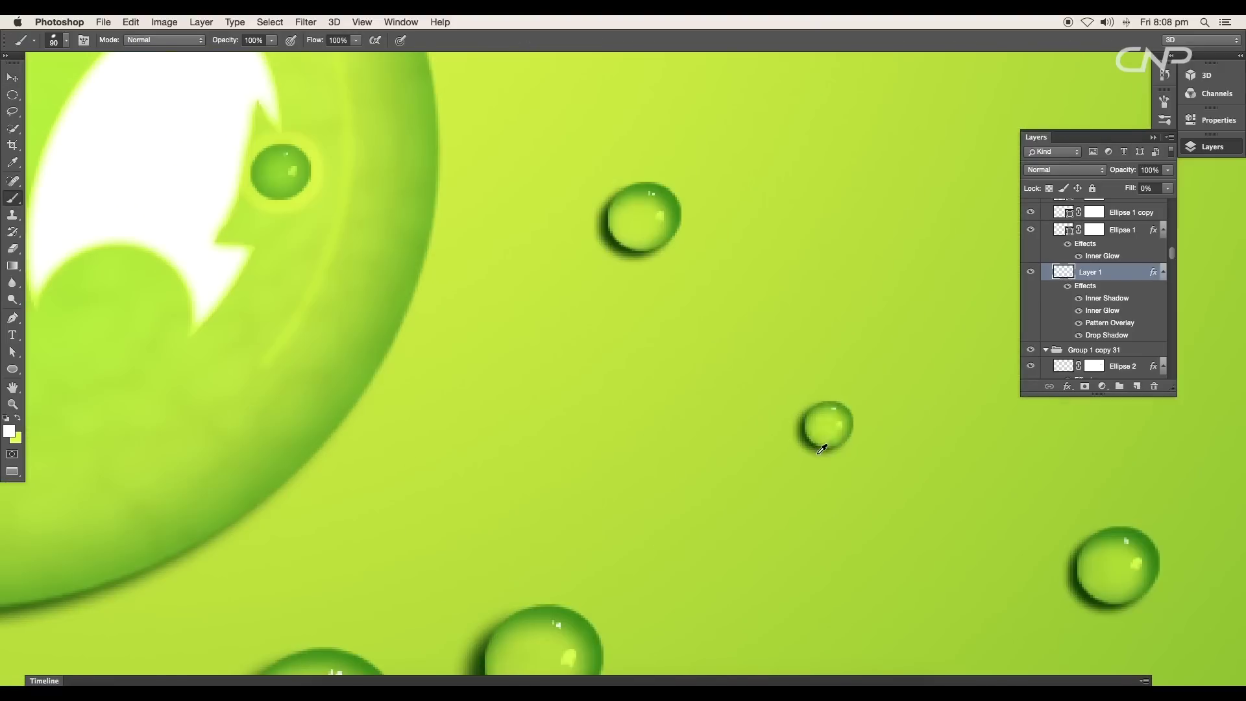
right_click(819, 448)
key(Return)
scroll(775, 606, down, 4)
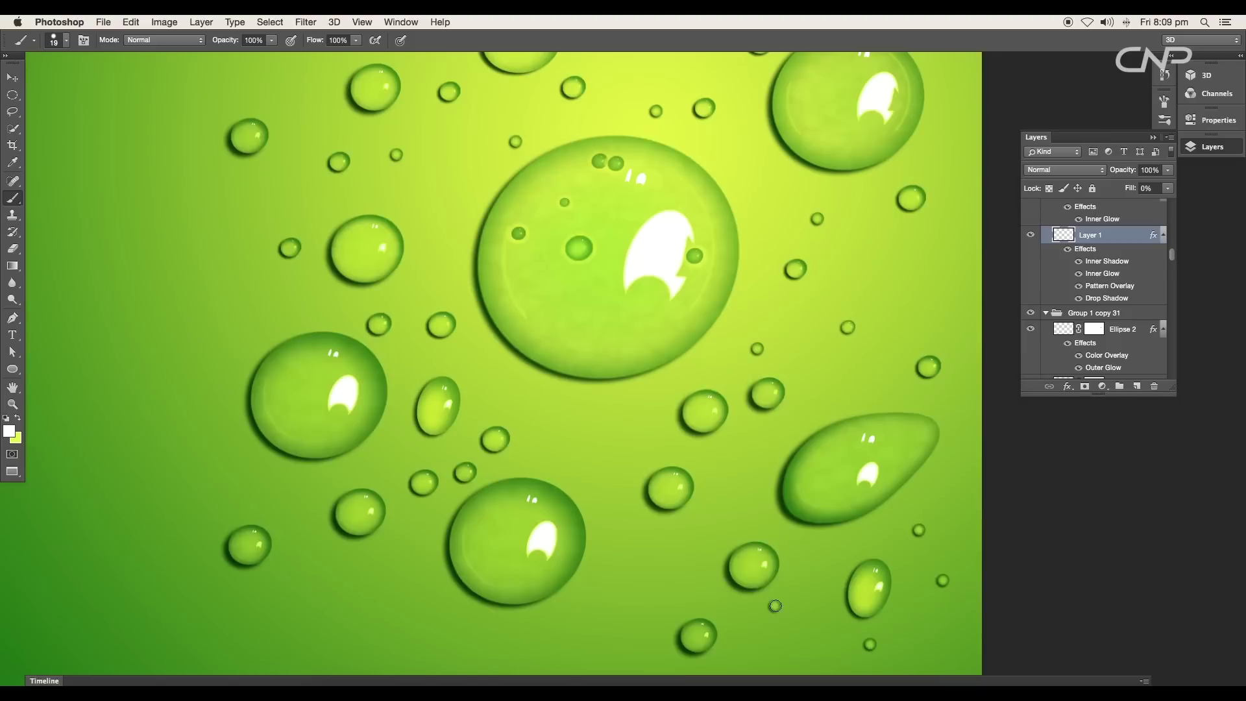
scroll(844, 455, up, 5)
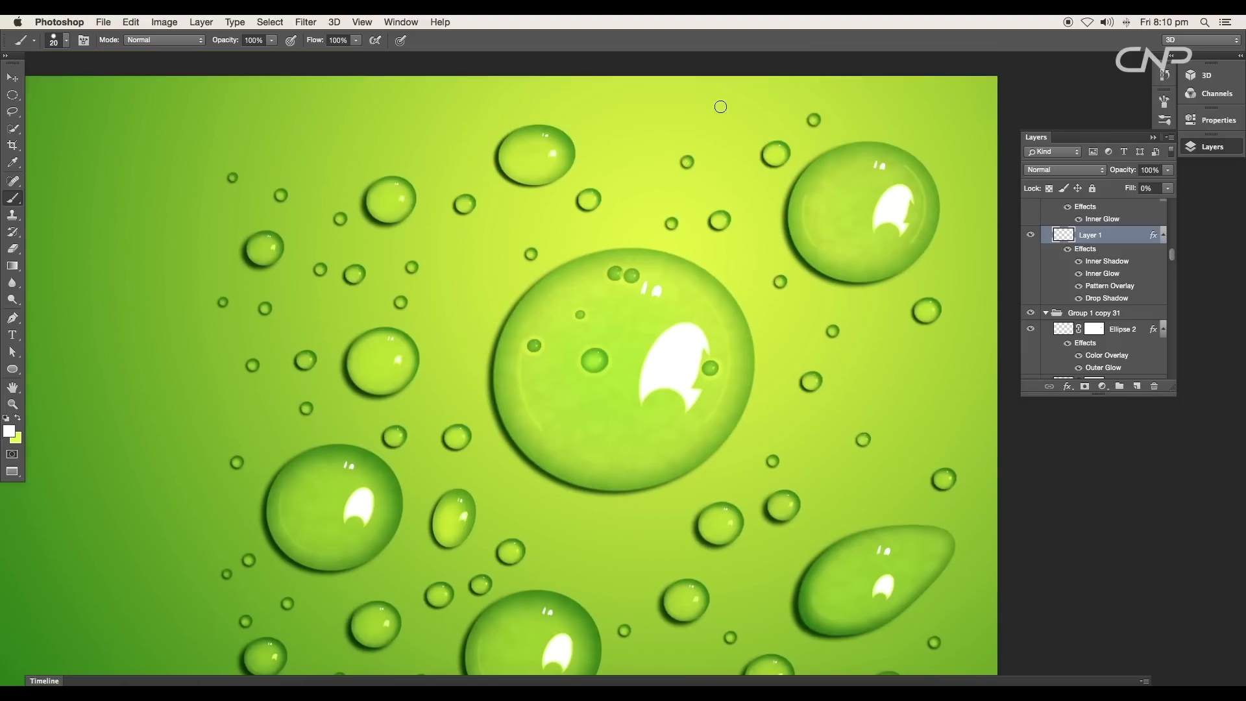
scroll(212, 365, down, 5)
scroll(212, 364, up, 5)
Place a copy of a tiny drop group in the gap right of the largest drop and scale it to about a third.
key(v)
click(917, 414)
drag(863, 352, 871, 397)
scroll(875, 410, up, 5)
key(super+t)
scroll(870, 415, down, 5)
scroll(879, 439, up, 6)
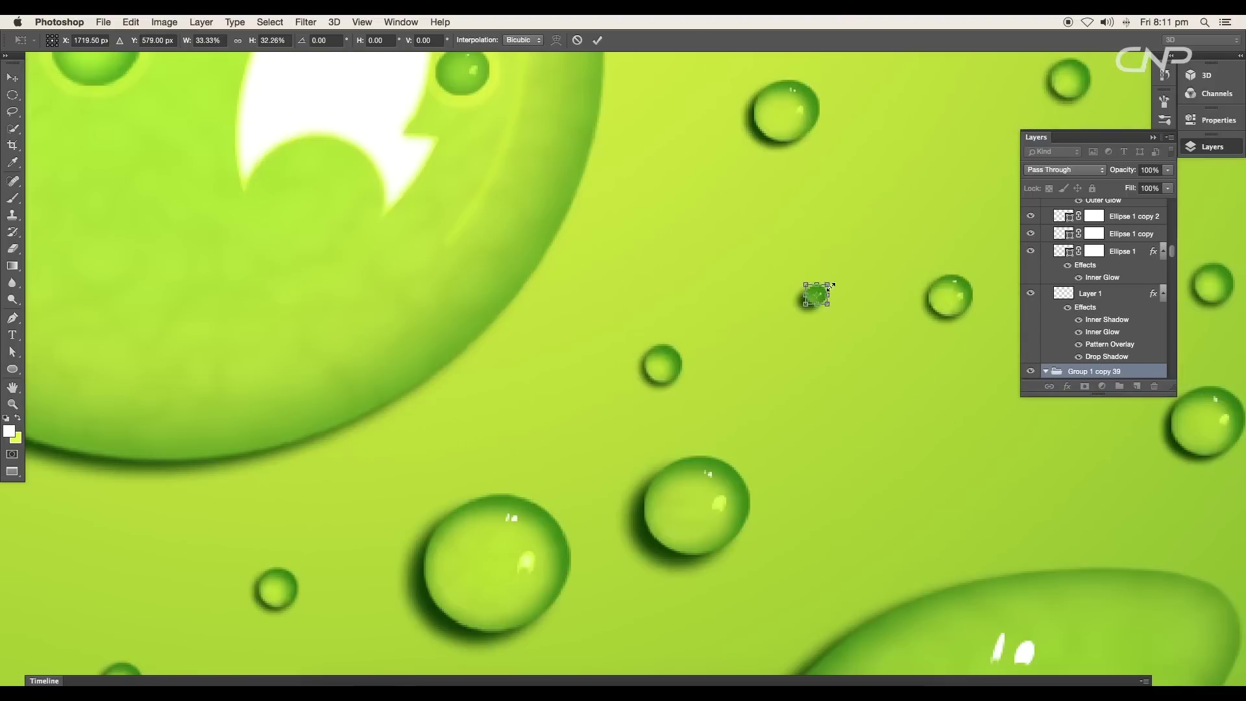
drag(823, 285, 819, 290)
key(Return)
Refine the miniature drop's Layer 1 effects and paint clusters of finer drops around the large drops with a 9 px brush.
scroll(817, 306, up, 5)
scroll(1080, 337, down, 6)
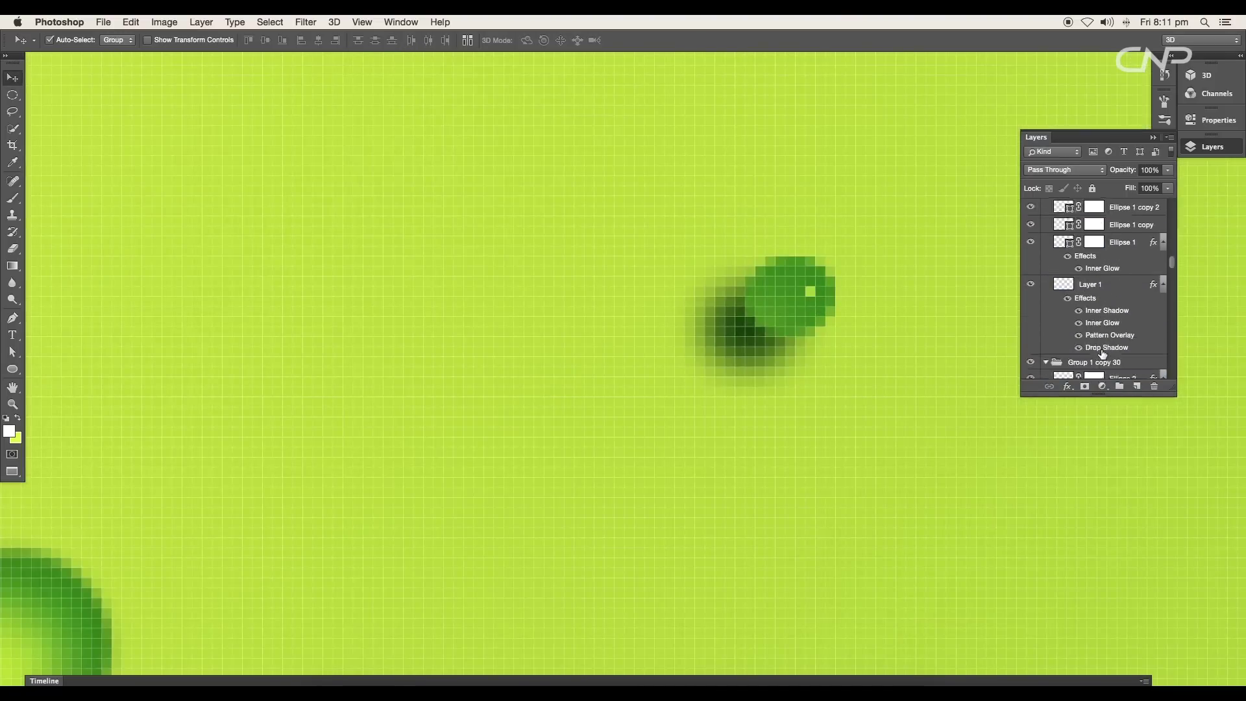
double_click(1107, 271)
drag(1088, 464, 1086, 465)
click(959, 474)
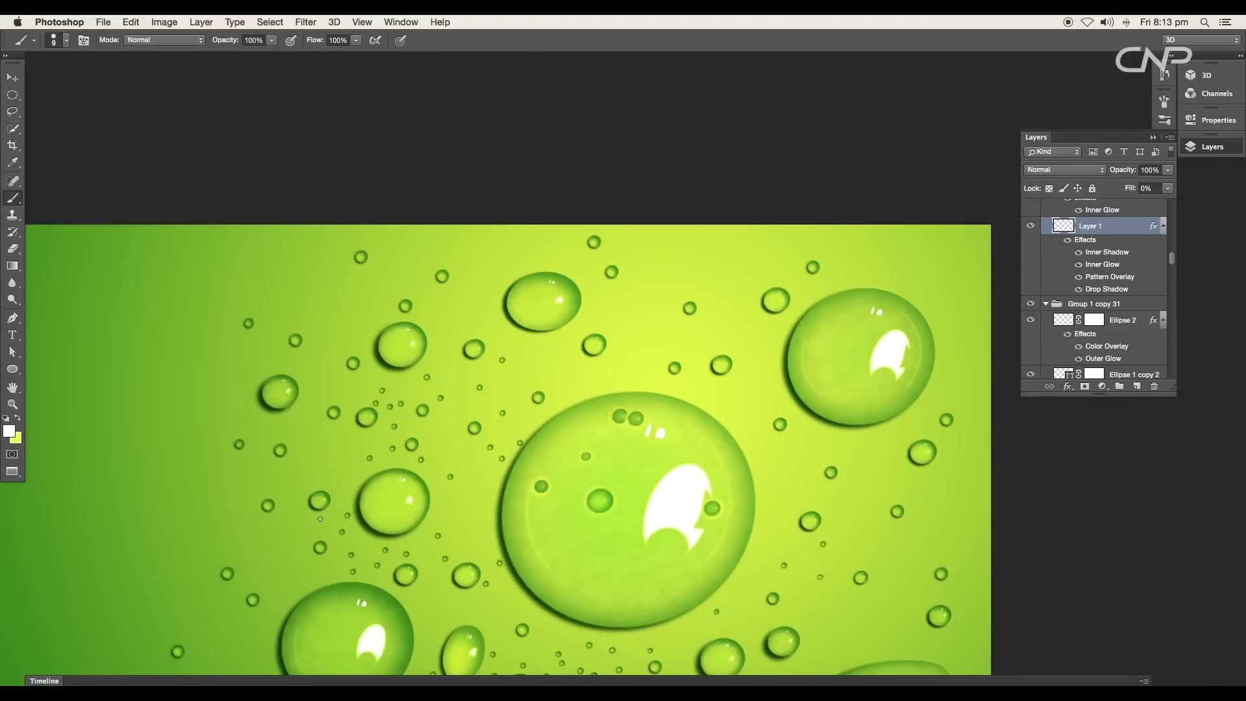
drag(697, 440, 677, 437)
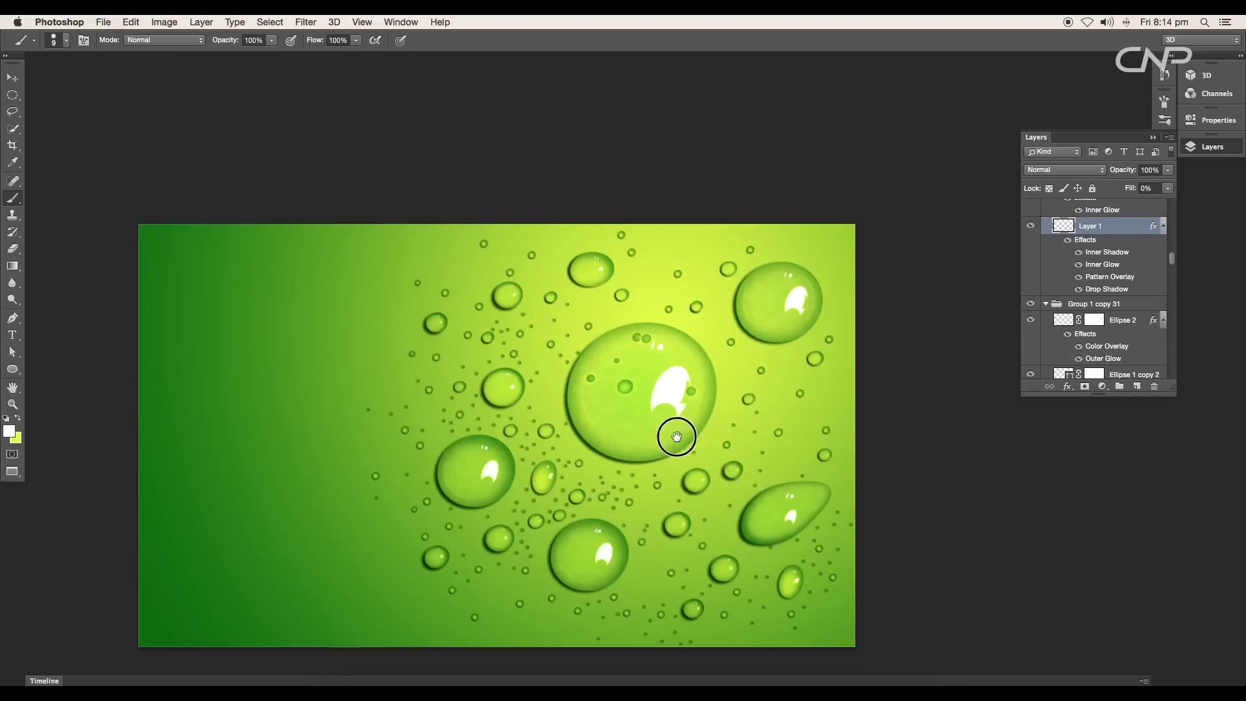
Reduce the brush to 7 px and paint more fine drops across the upper and right parts of the canvas.
key(super+plus)
key(bracketleft)
key(bracketleft)
drag(172, 131, 290, 156)
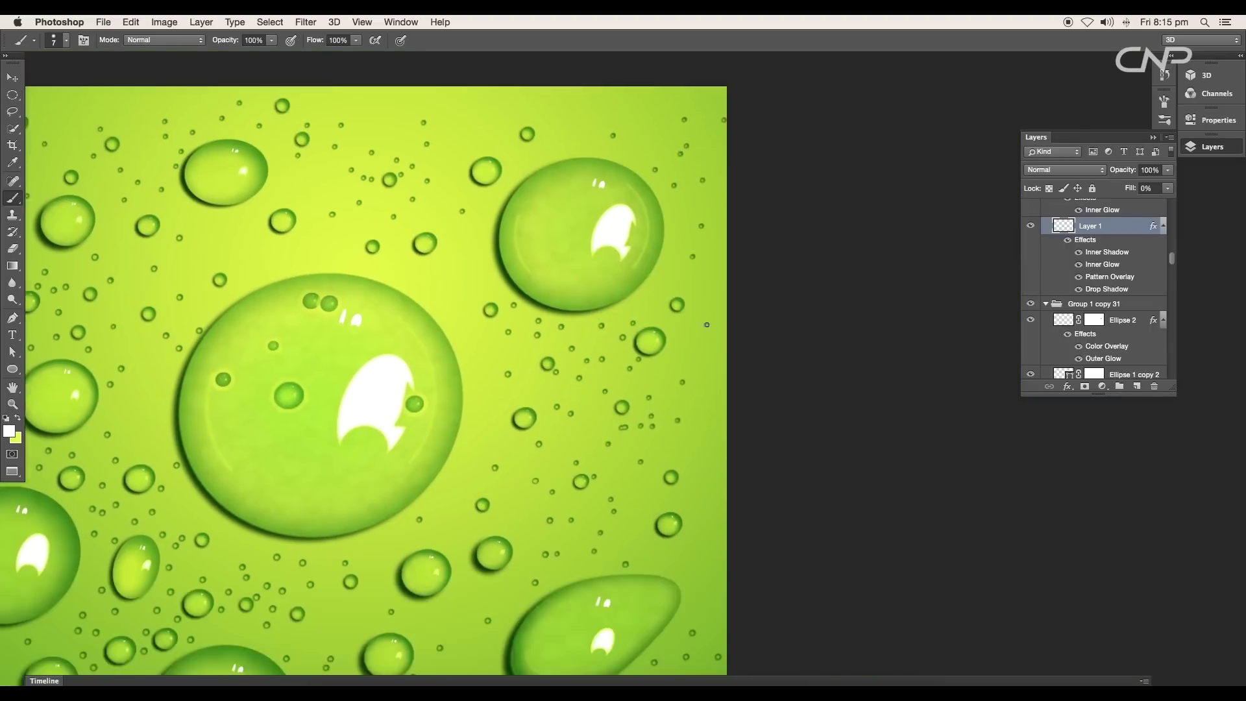
scroll(610, 442, down, 1)
scroll(644, 368, down, 3)
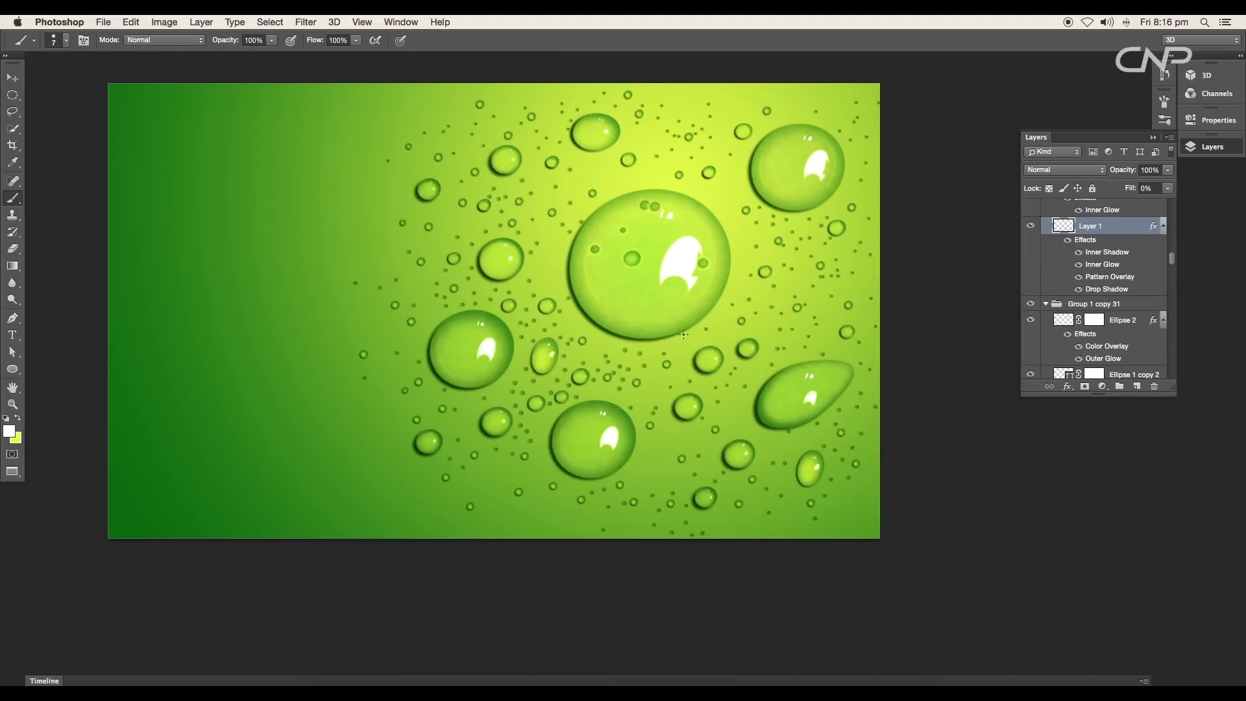
Add a new layer above the drop groups and paint tiny white highlights on the small drops with a 4 px brush.
scroll(646, 374, up, 4)
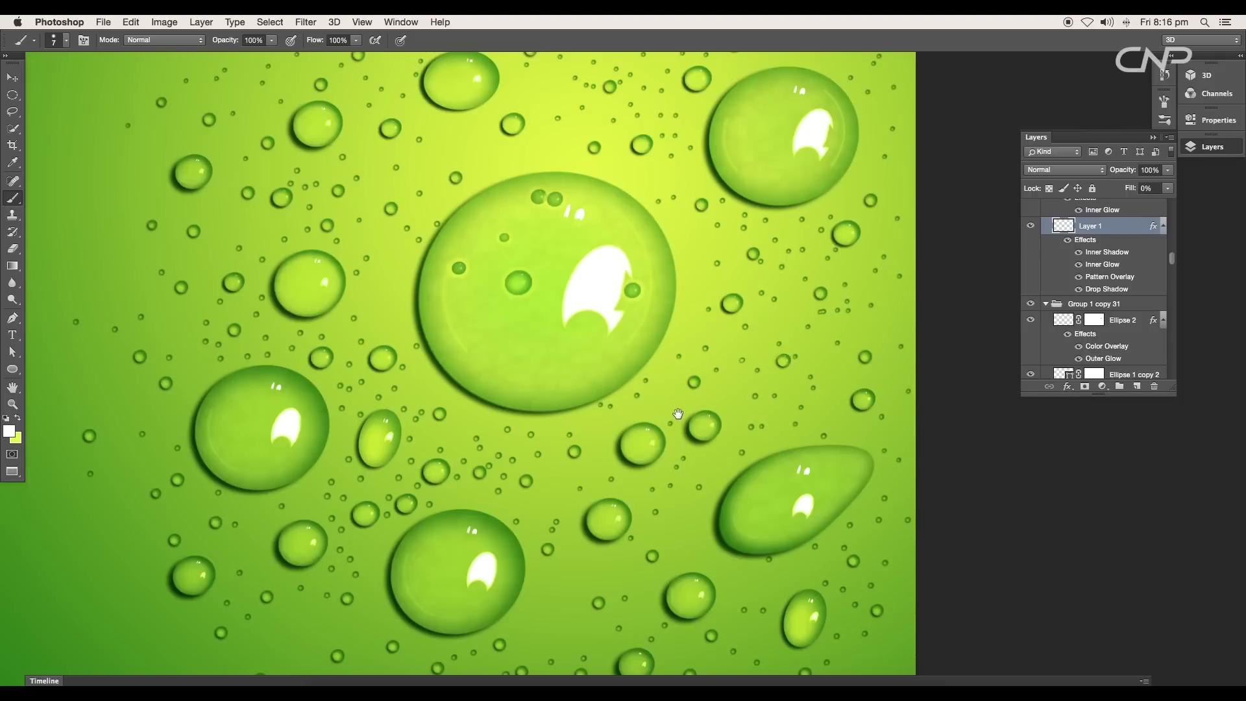
drag(706, 435, 662, 372)
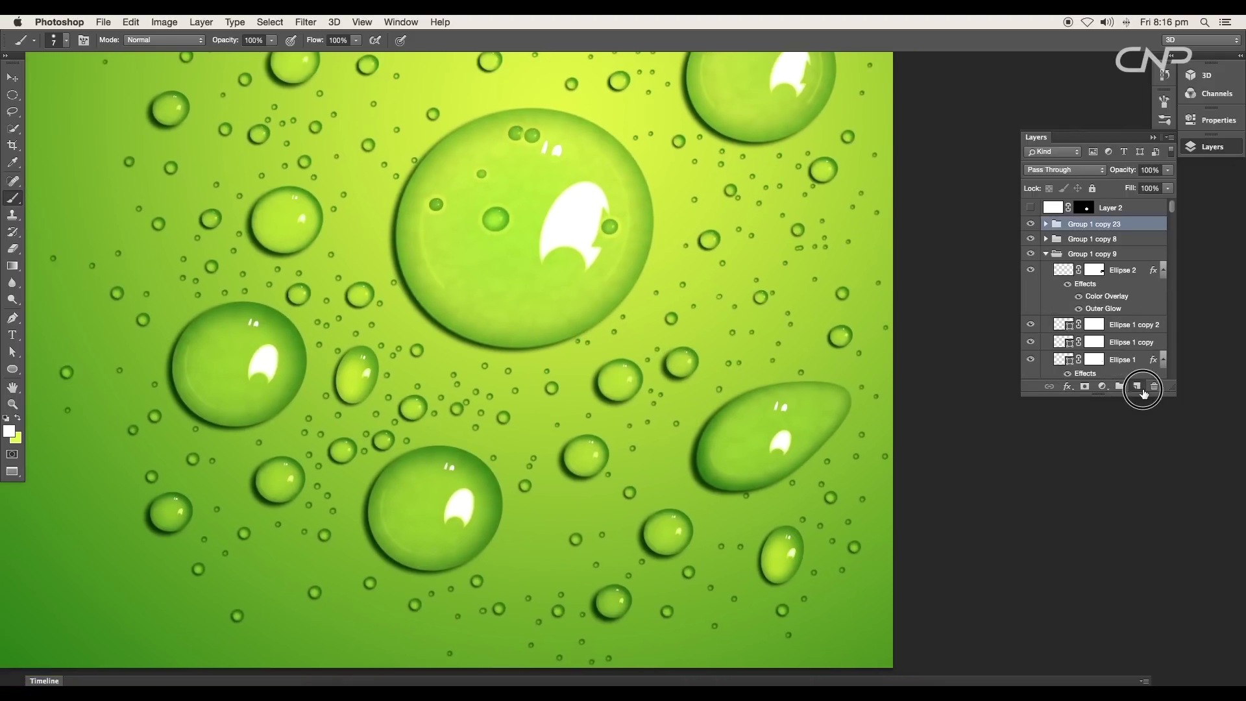
click(1139, 387)
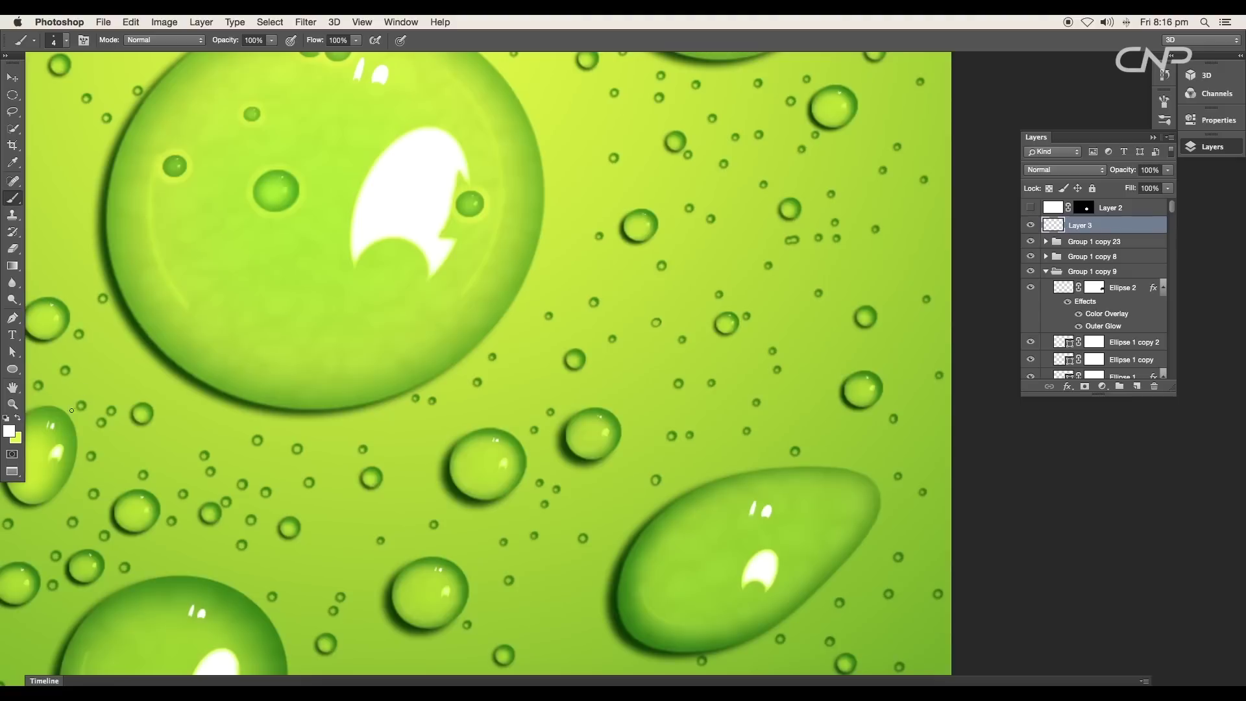
drag(685, 331, 628, 462)
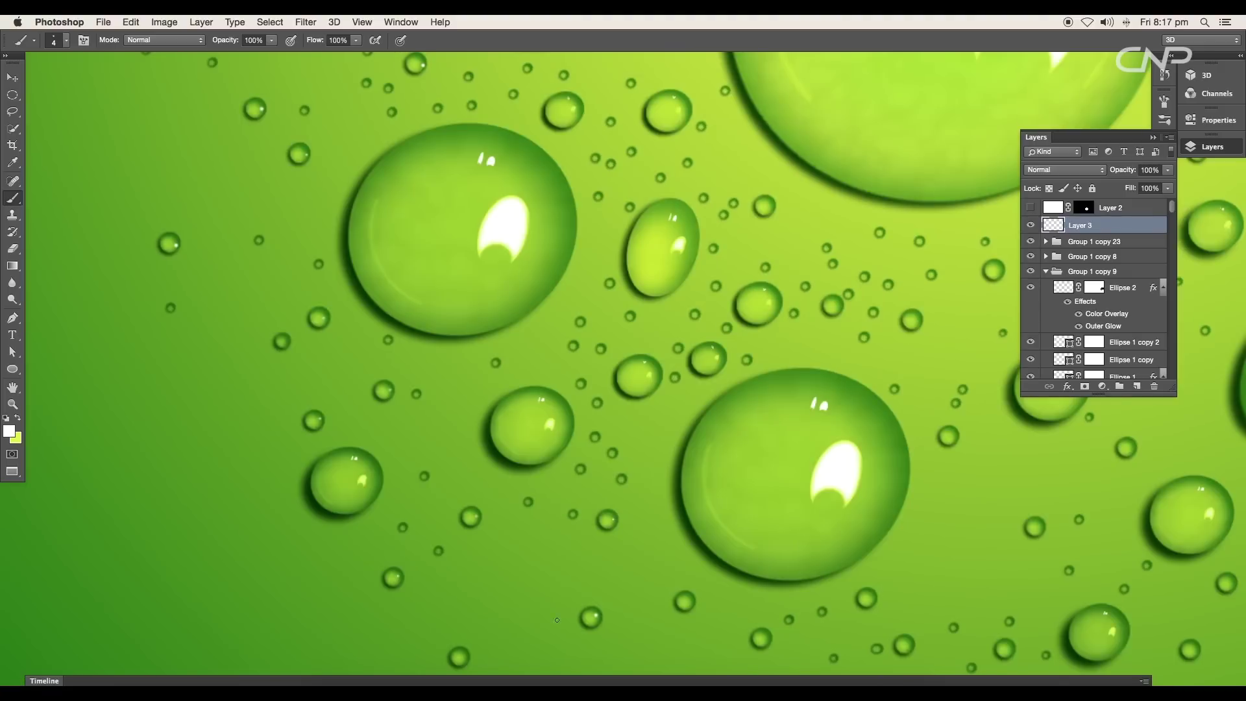
Move the Group 2 copy of small inner bubbles onto the large drop at the left and scale it down to fit.
scroll(557, 620, down, 5)
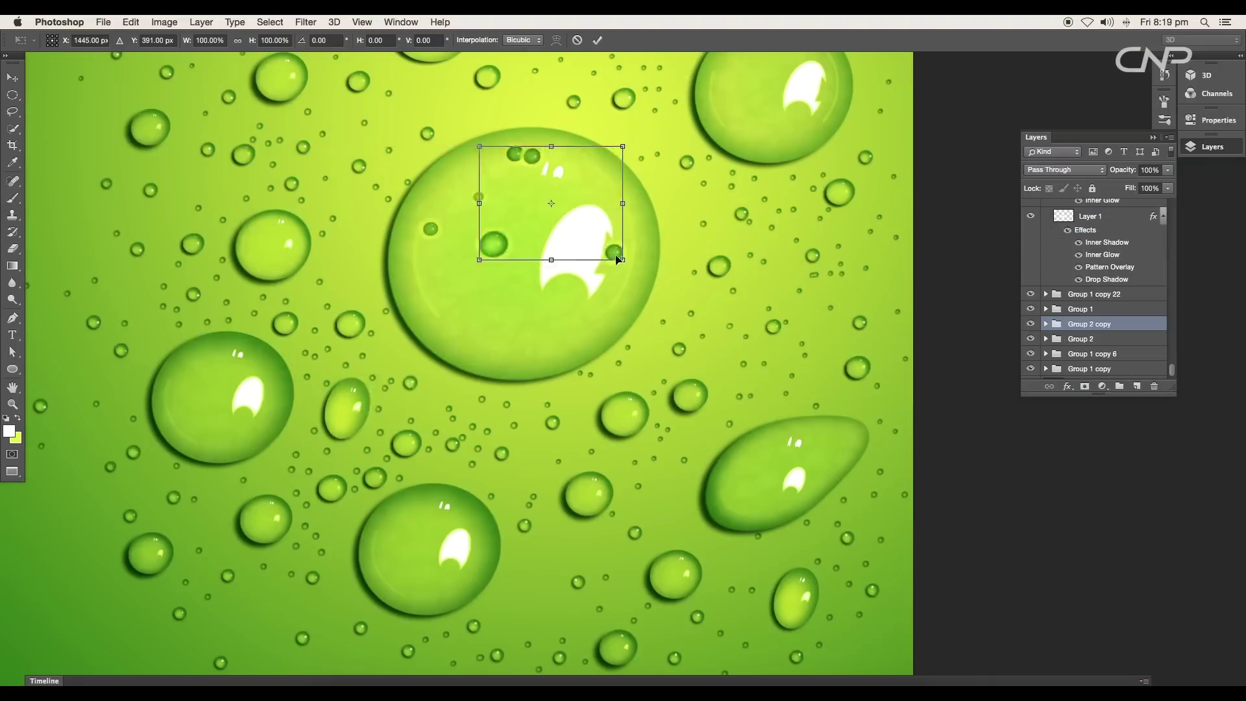
drag(545, 201, 271, 417)
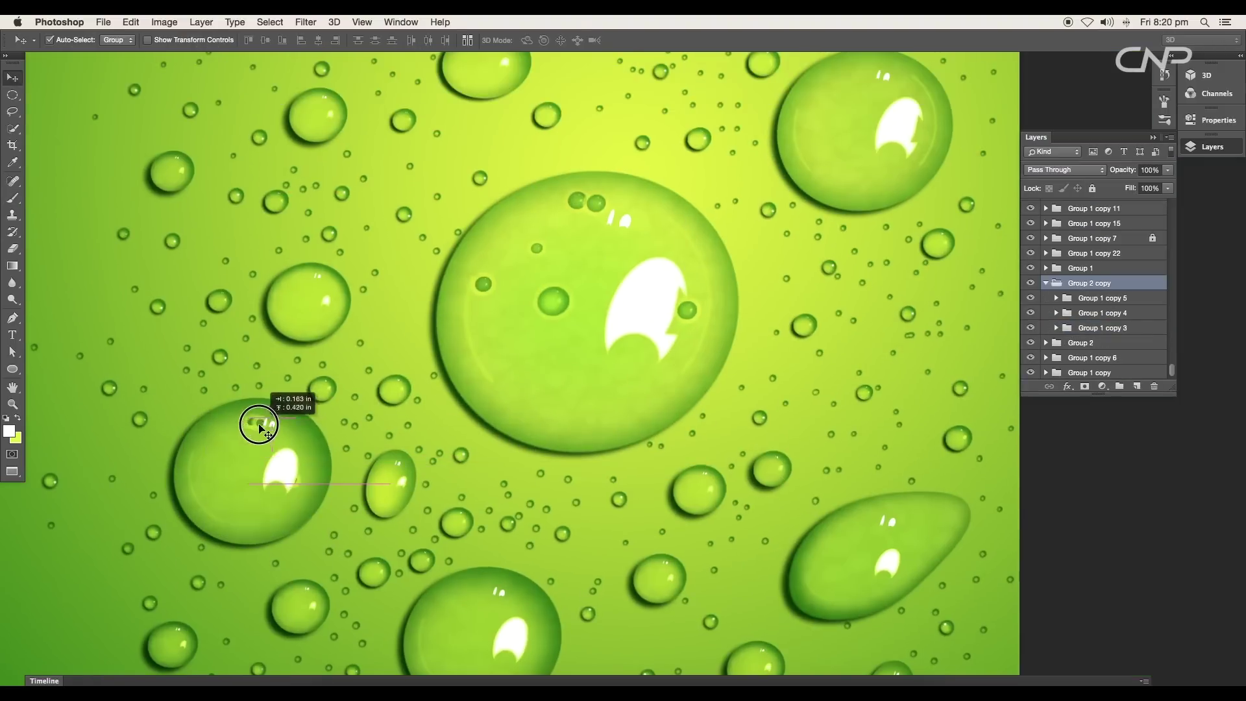
drag(256, 423, 211, 450)
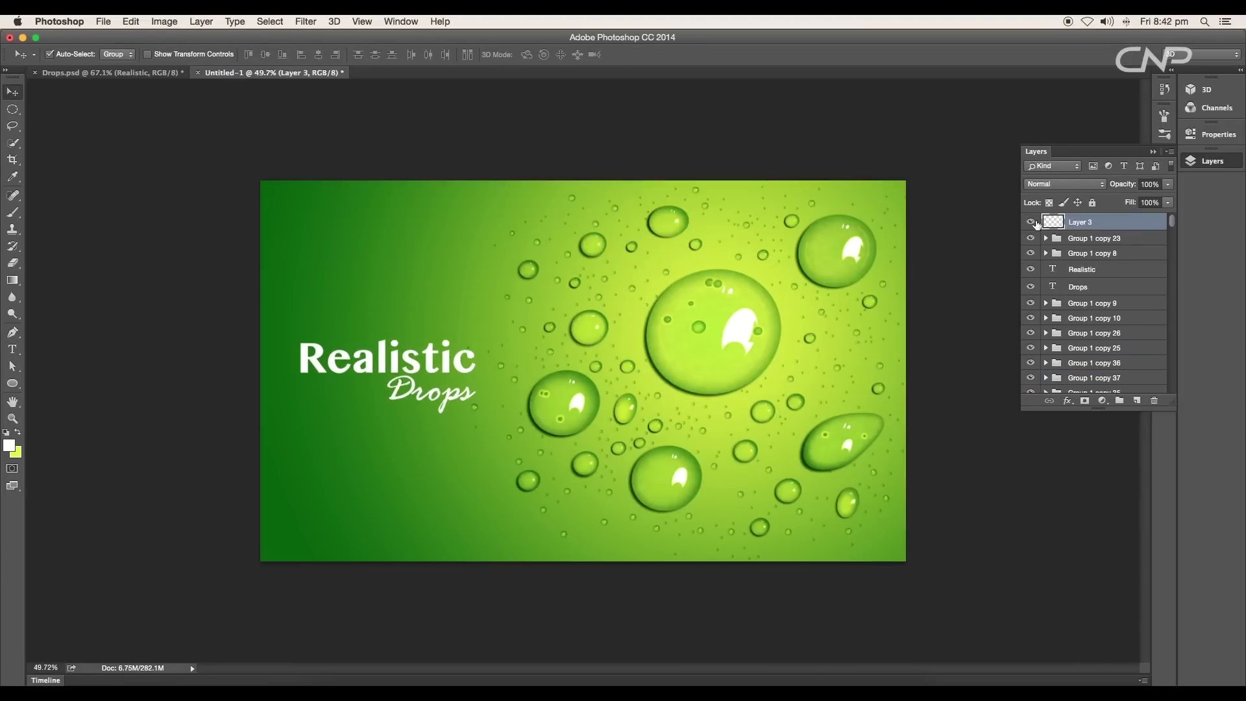
Compare the artwork with Layer 3 hidden and shown, and delete that layer.
click(1031, 222)
click(1033, 221)
drag(1113, 223, 1154, 401)
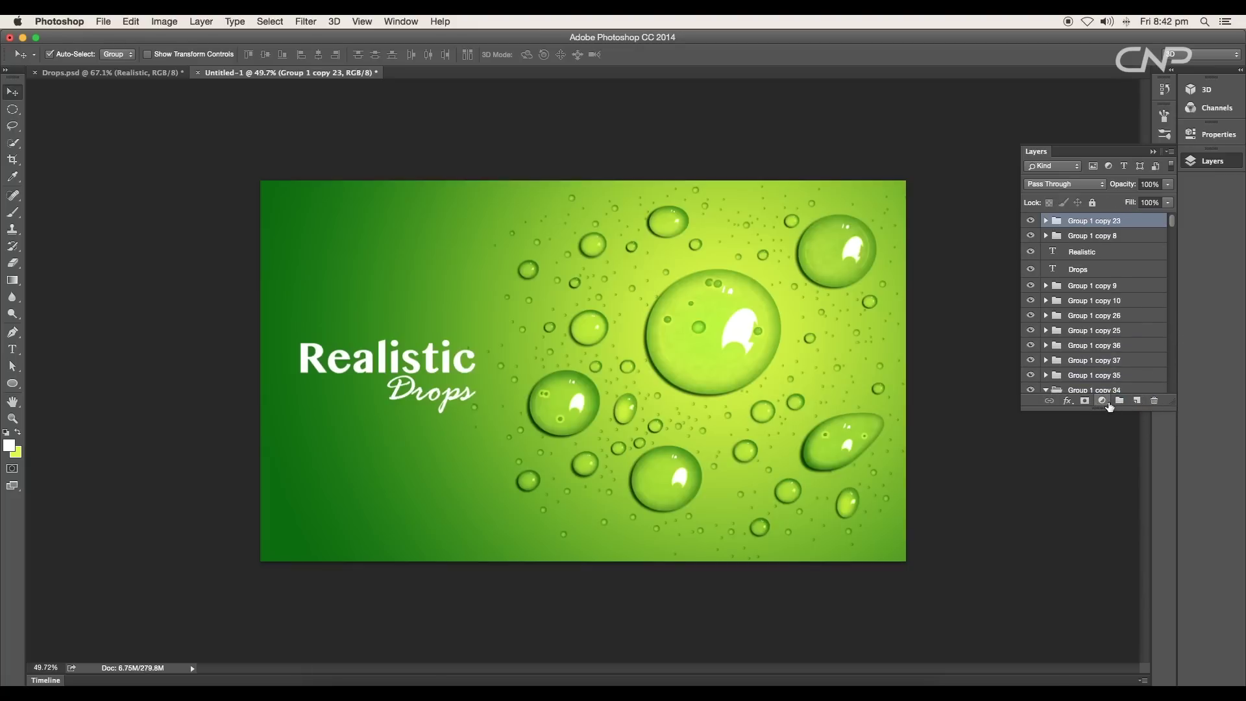
Recolour the artwork blue with a Hue/Saturation adjustment layer above all the groups, setting Hue to about +106.
click(1102, 401)
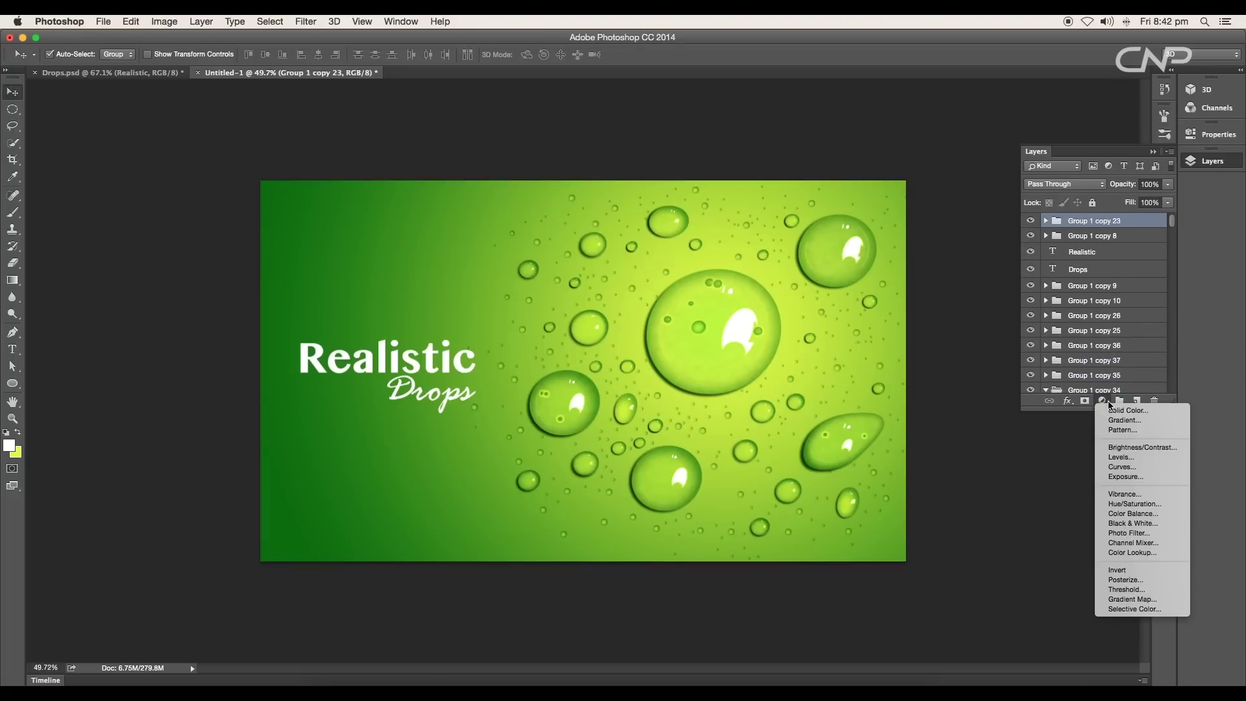
click(1129, 511)
drag(1101, 219, 1140, 216)
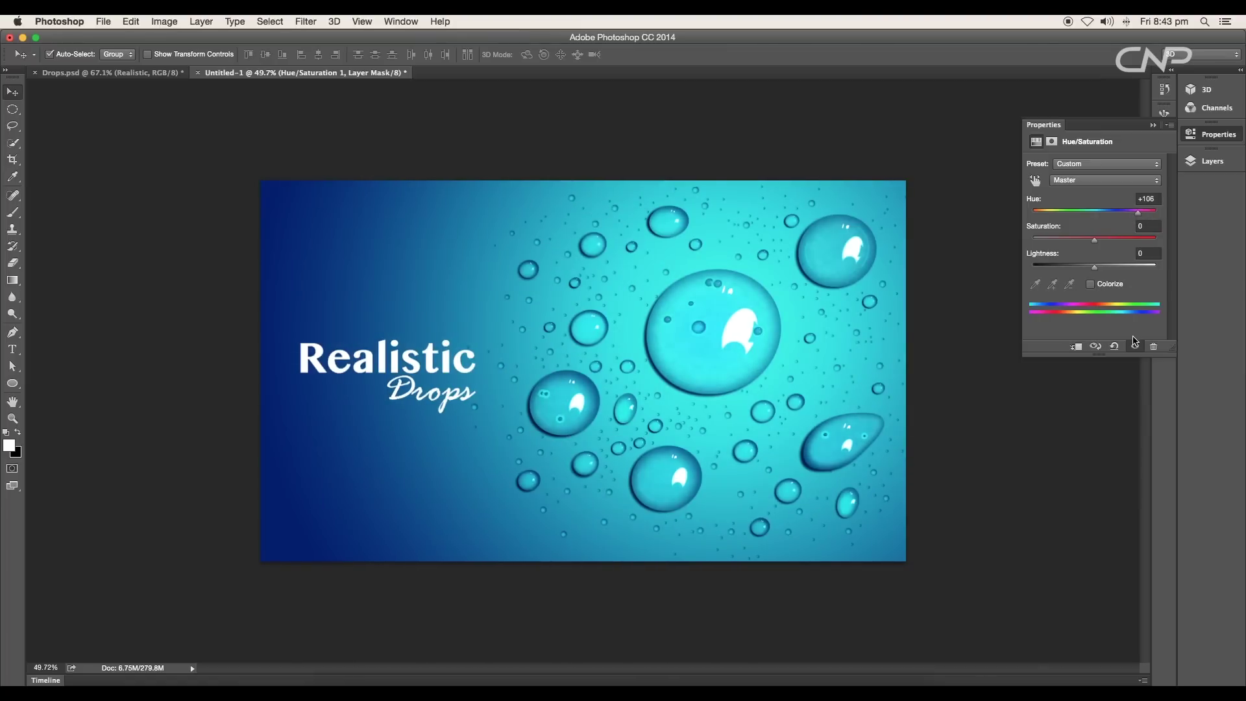
click(1135, 347)
click(1134, 348)
drag(1140, 219, 1138, 219)
Compare the artwork with and without the Hue/Saturation layer and inspect the recoloured drops up close.
click(1154, 125)
click(1201, 161)
click(1034, 222)
click(1035, 221)
click(1154, 150)
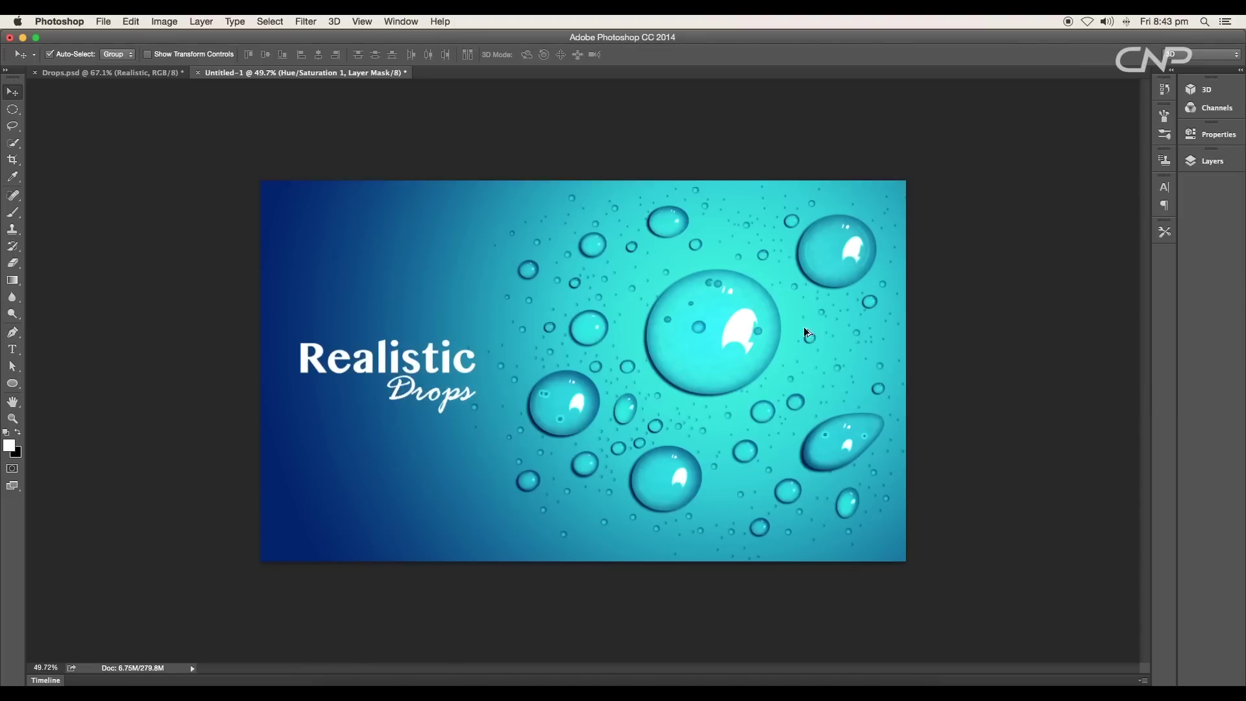
scroll(805, 332, down, 2)
scroll(782, 343, up, 4)
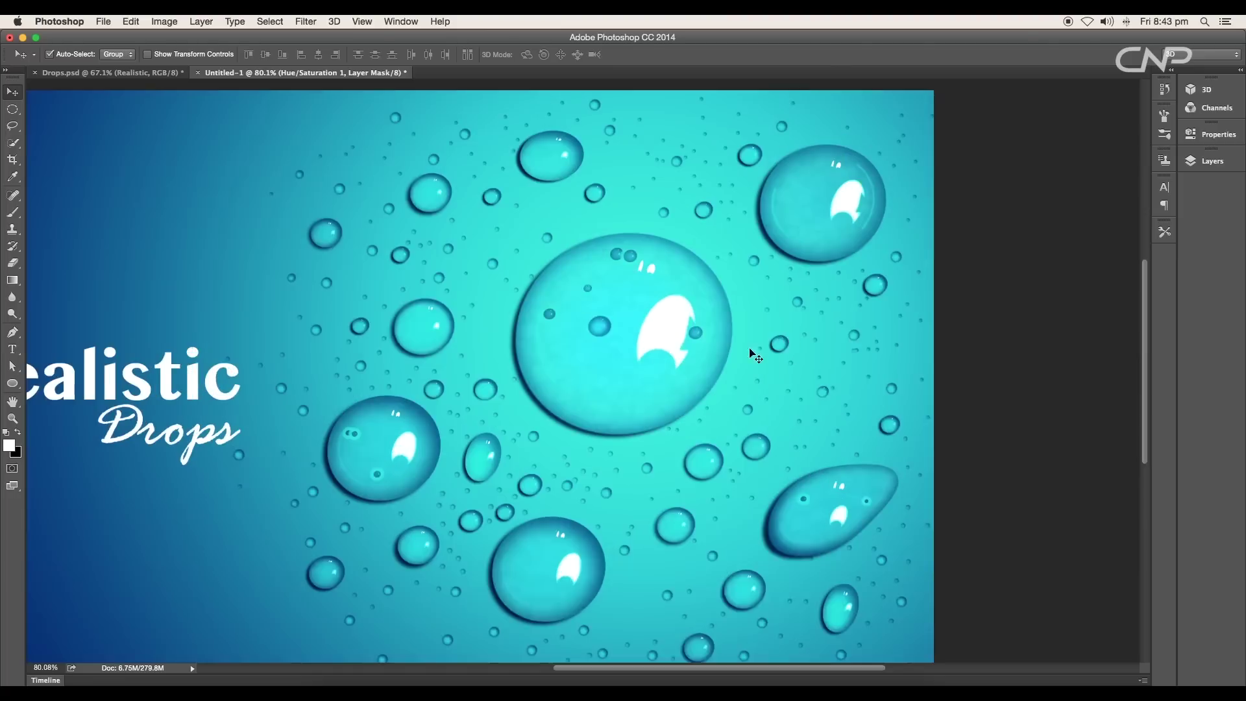
Export the artwork for web as a maximum-quality JPEG named Drops5.jpg in the Drops folder.
click(103, 21)
click(159, 181)
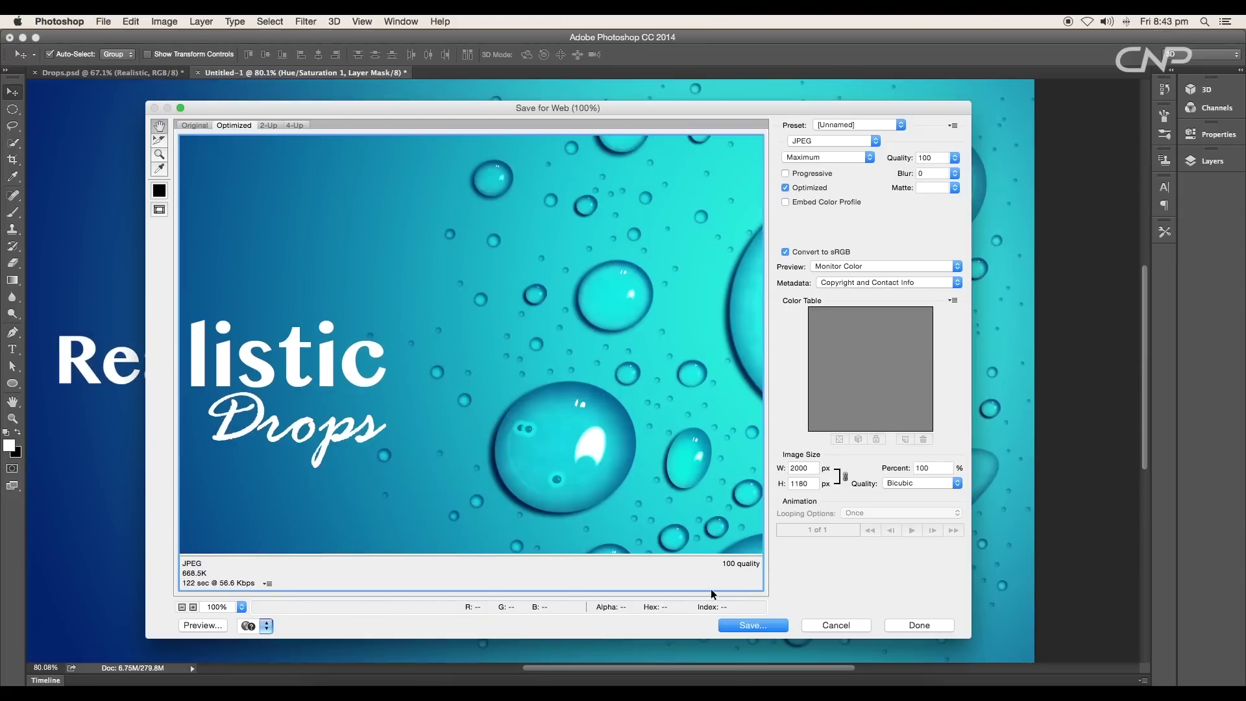
key(Return)
click(344, 234)
click(380, 70)
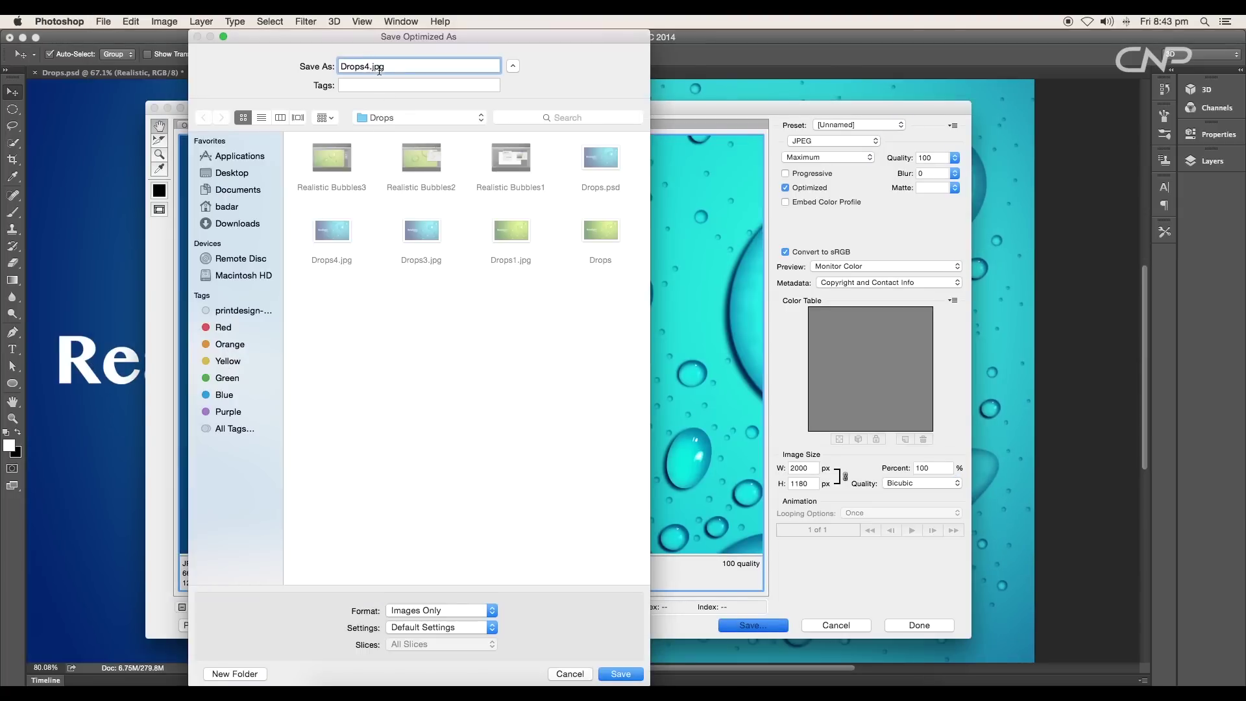
click(620, 674)
Save the layered document in Photoshop format in the Drops folder.
scroll(578, 411, down, 3)
click(104, 21)
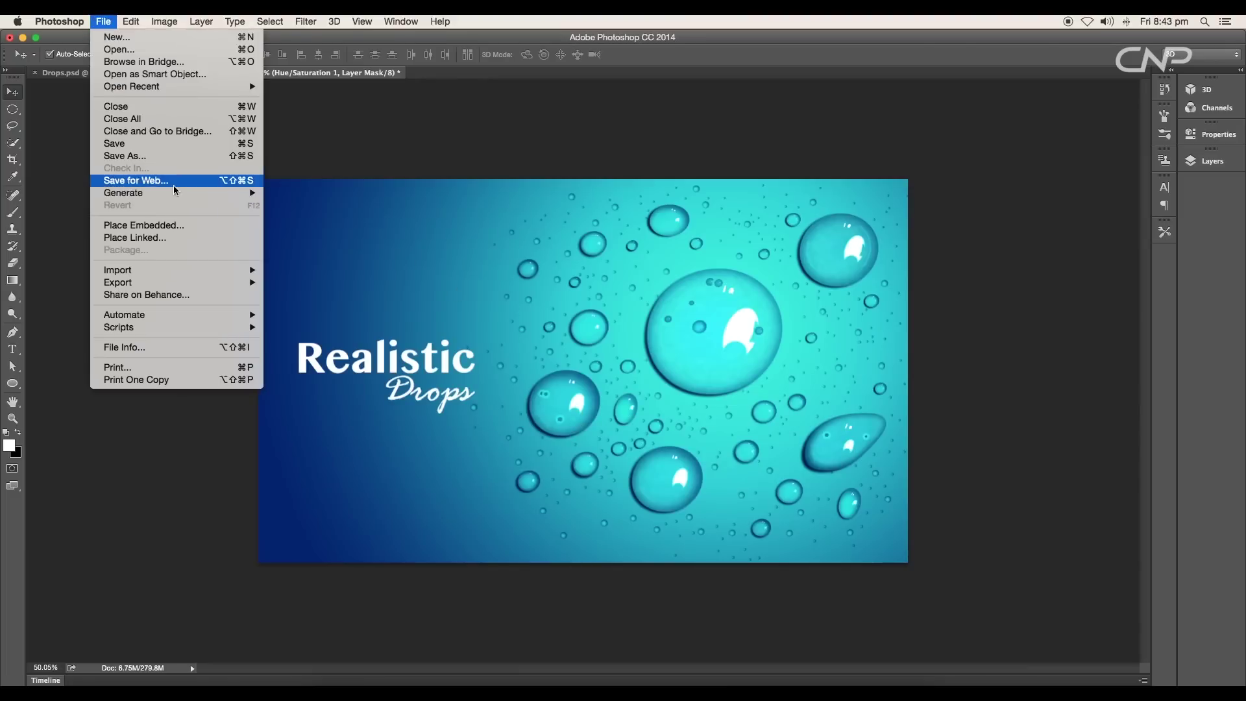
click(162, 156)
click(603, 117)
click(581, 201)
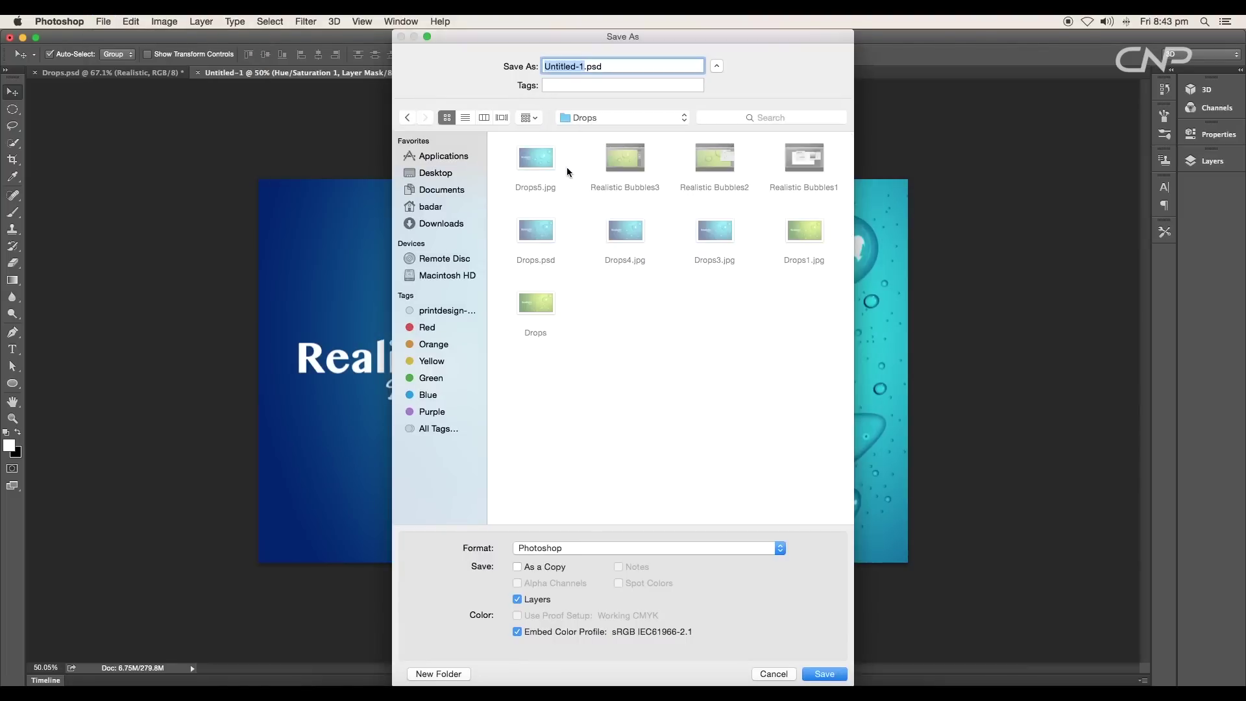